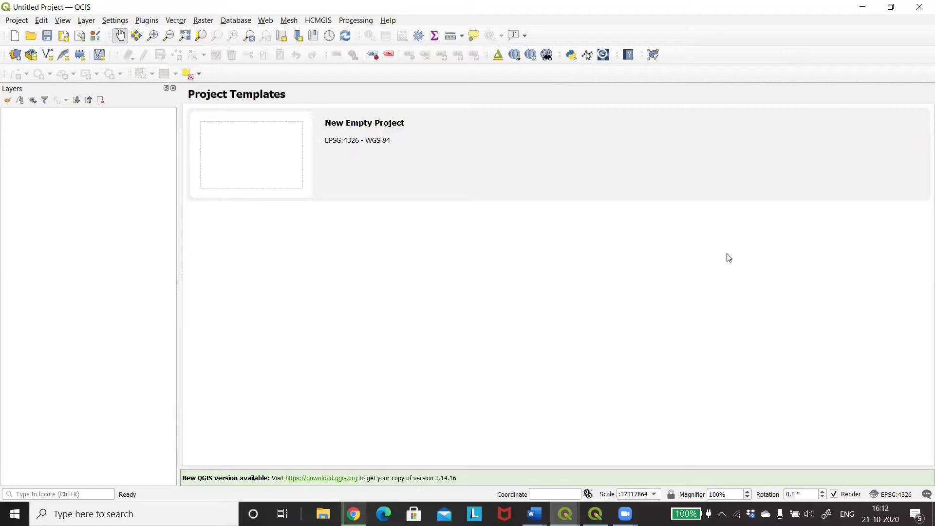
Check in the plugin manager that the HCMGIS plugin is installed, searching for "HCMGIS", and close the manager.
click(146, 21)
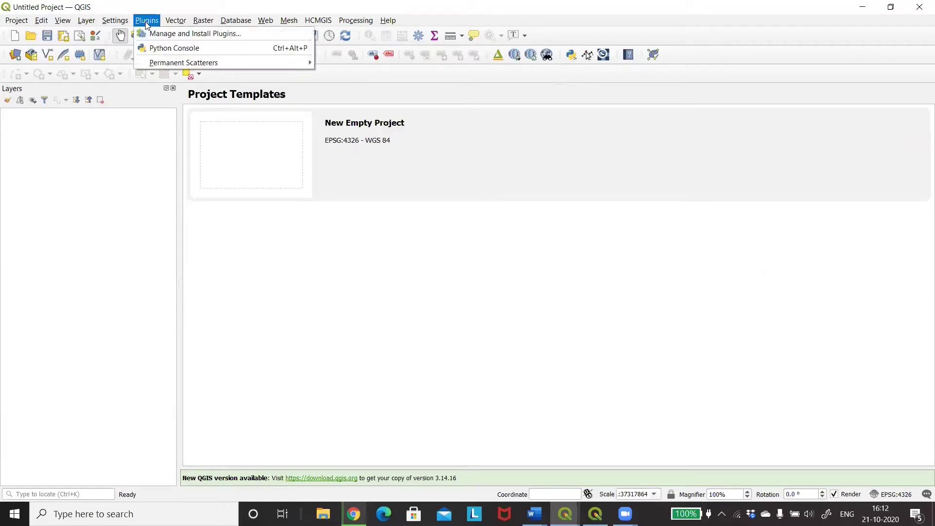
click(154, 34)
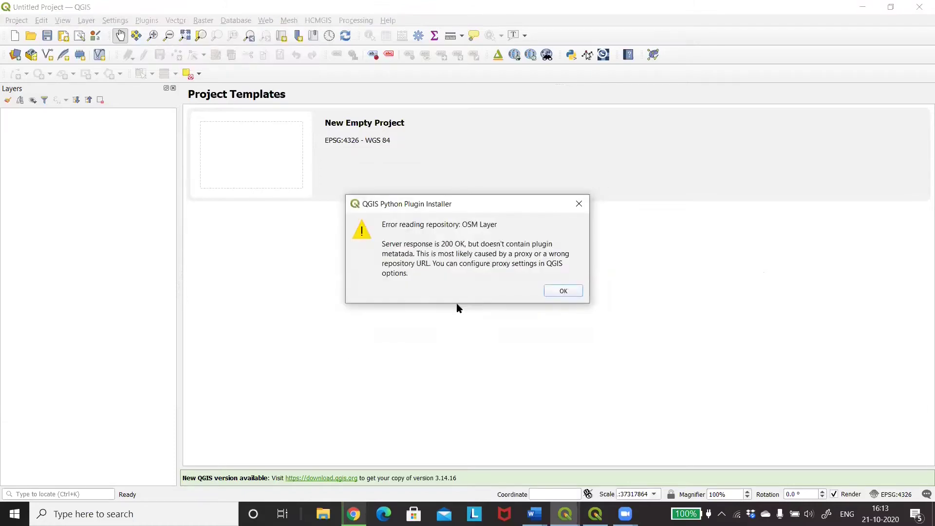
click(556, 294)
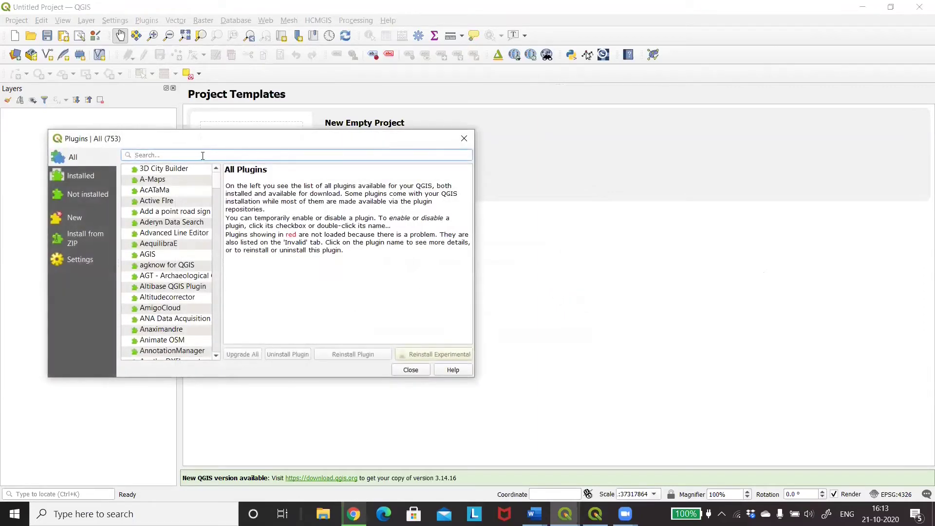
text(H)
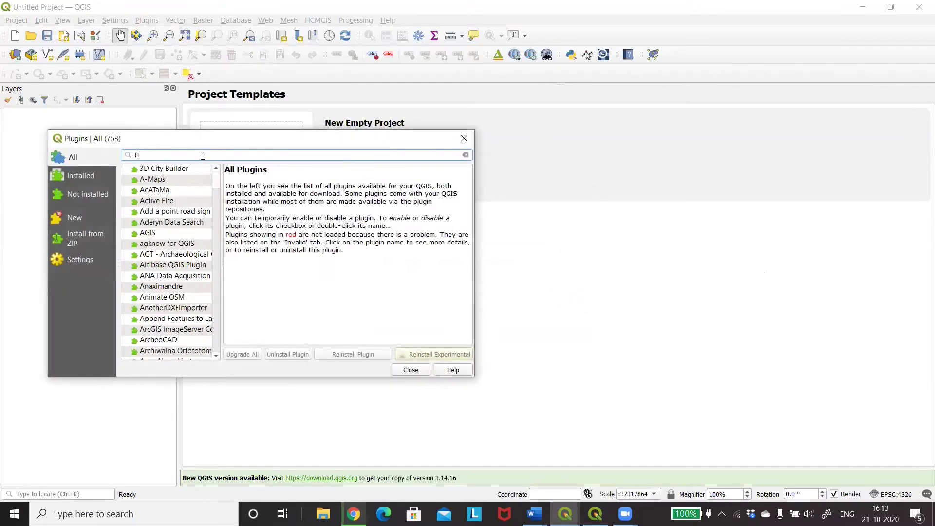
text(CM)
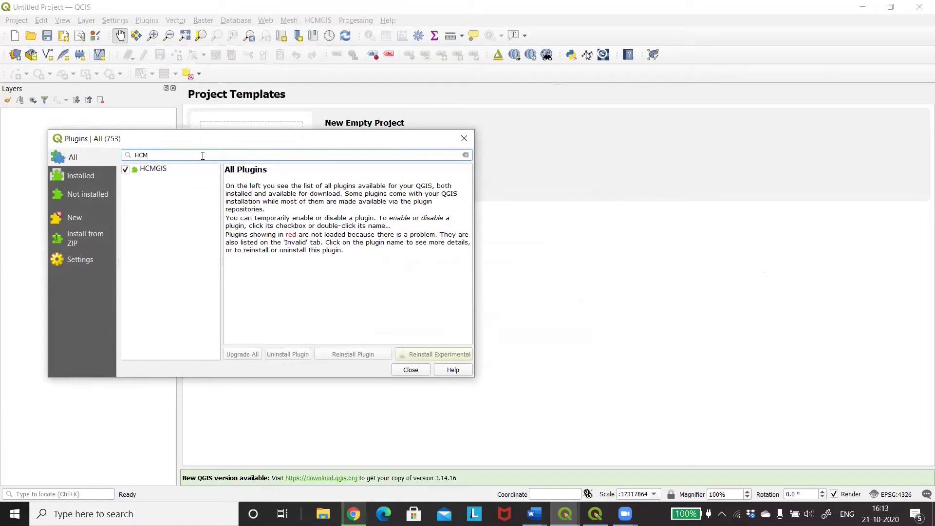
text(GIS)
click(411, 370)
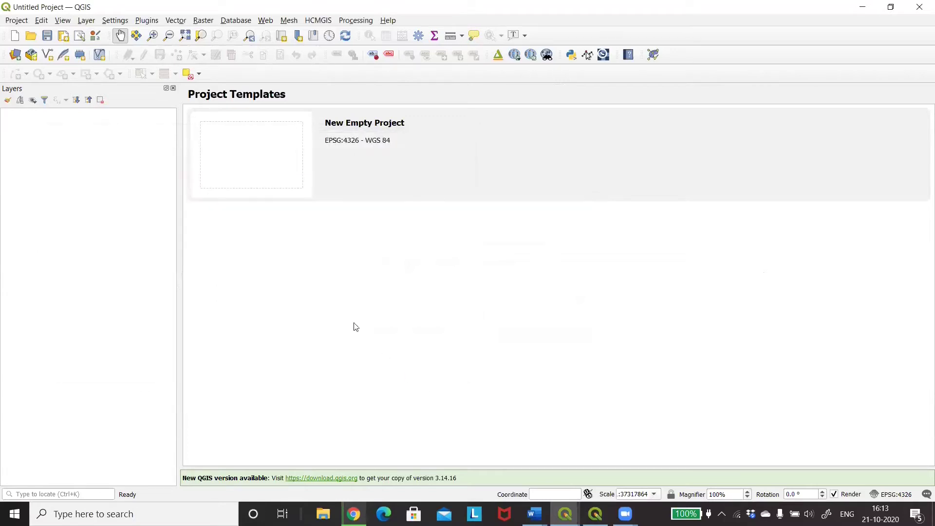
Download the Global COVID-19 Live Update - Johns Hopkins CSSE data into the project with HCMGIS.
click(318, 22)
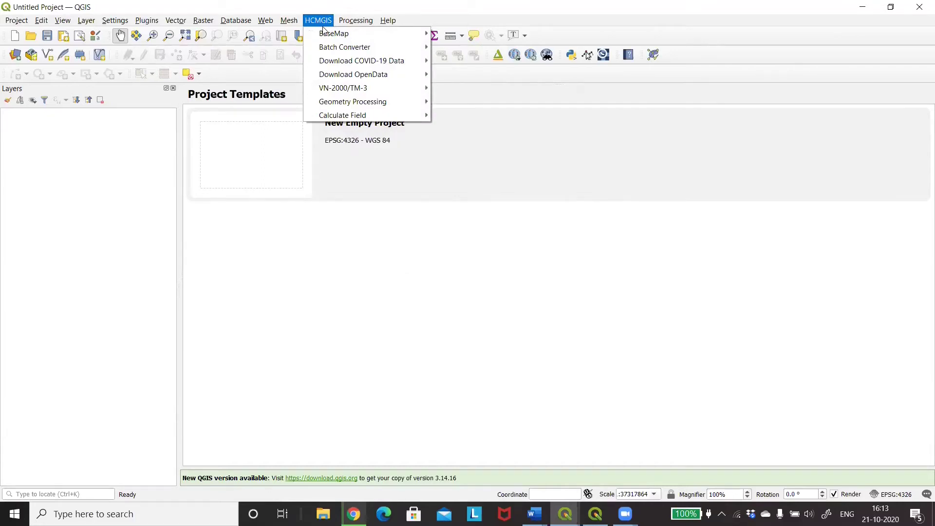
mouse_move(348, 100)
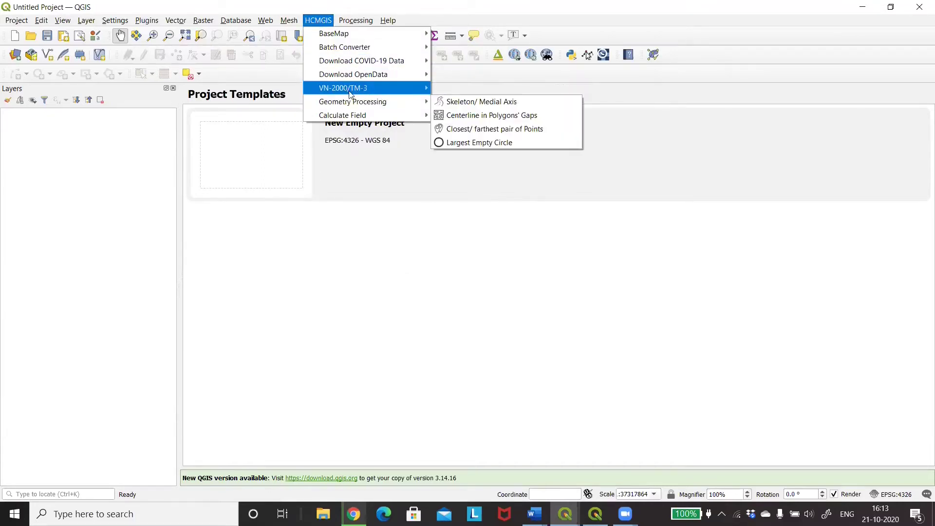
mouse_move(368, 66)
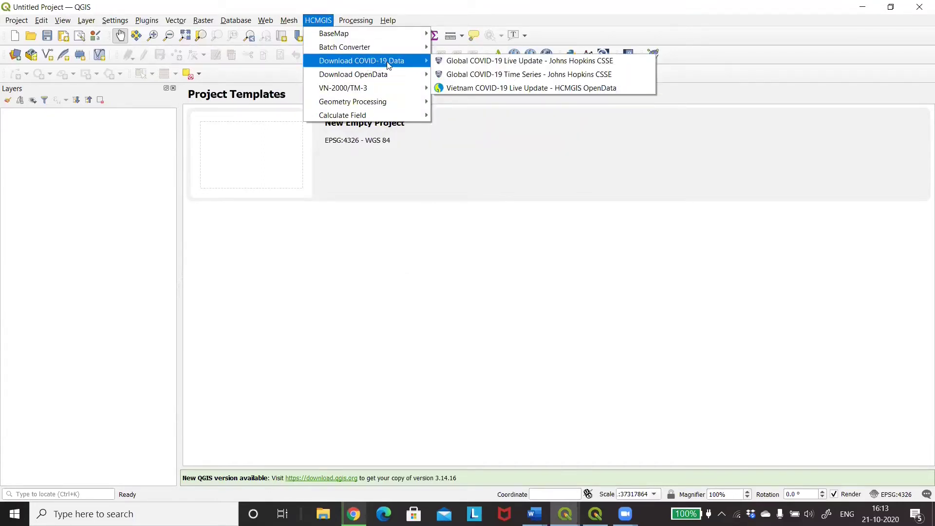
click(456, 61)
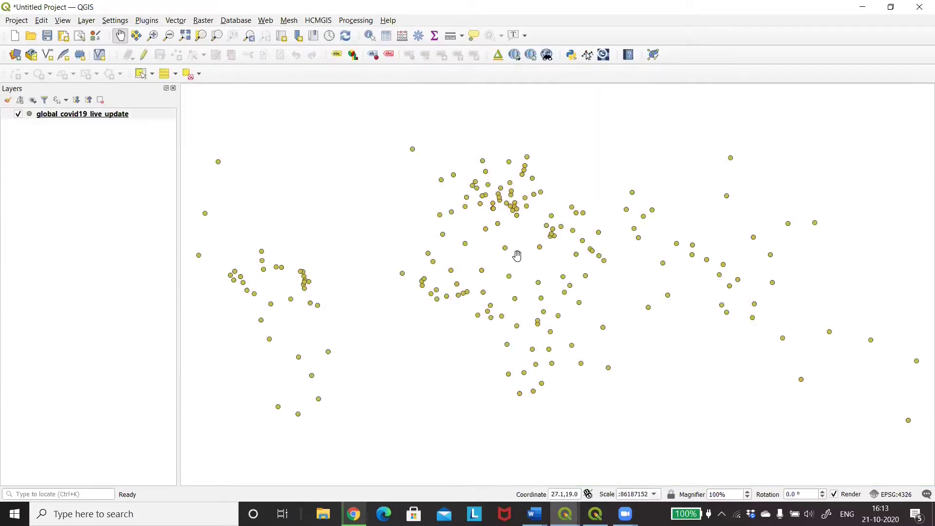
Review the attribute table of the global_covid19_live_update layer, then close it.
right_click(99, 116)
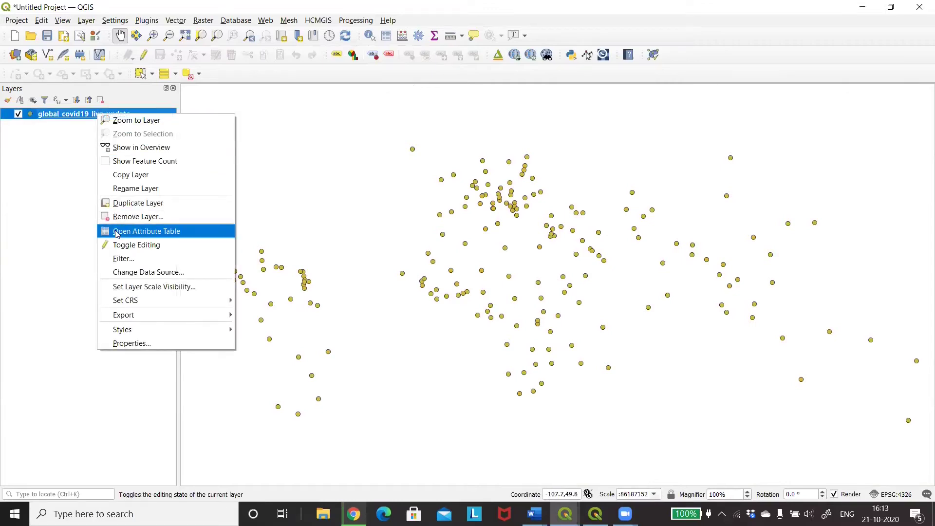
click(116, 233)
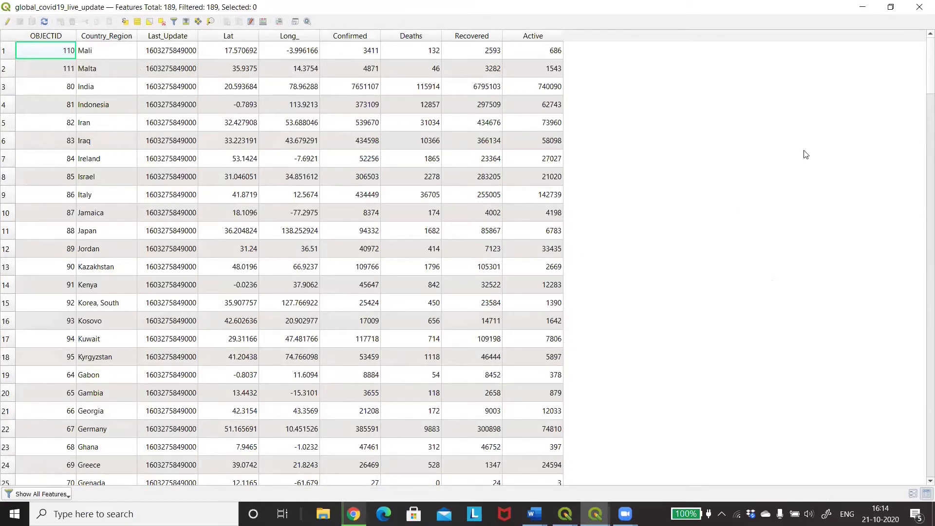
click(919, 9)
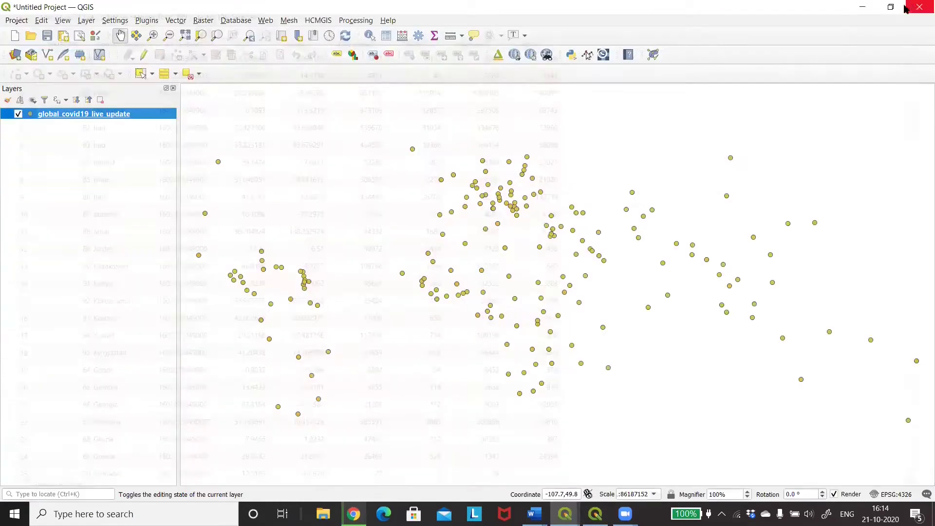
Add the built-in World Map layer by entering "world" as the map coordinate.
drag(554, 496, 584, 495)
text(world)
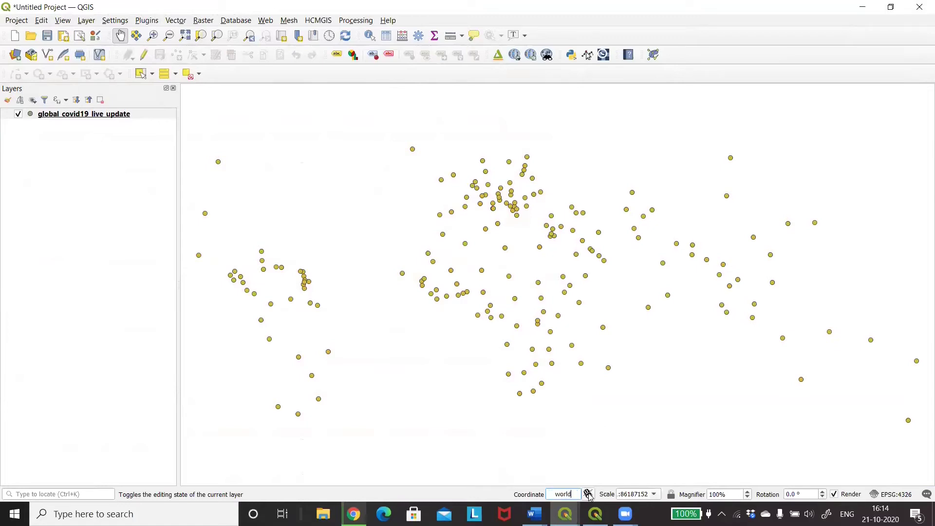
key(Return)
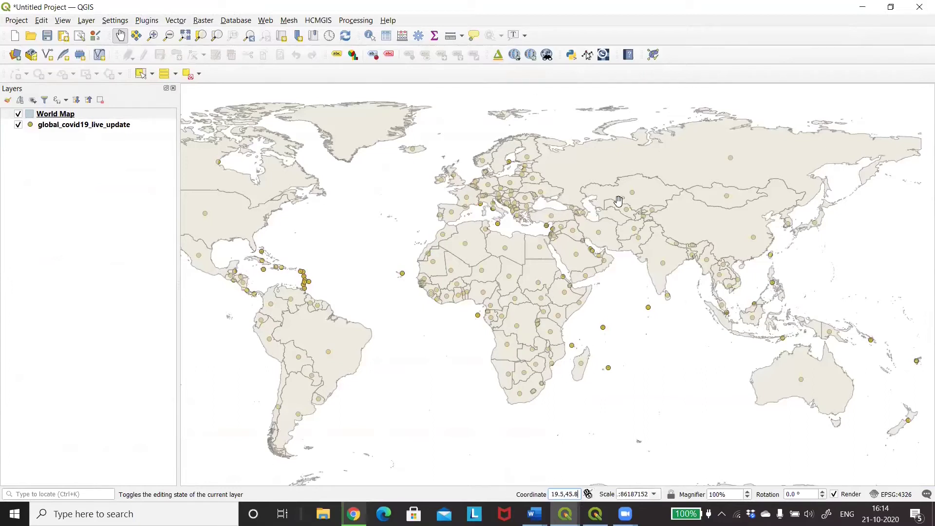
Export the global_covid19_live_update layer to the Desktop as an ESRI Shapefile named "live" and add it to the map.
right_click(91, 127)
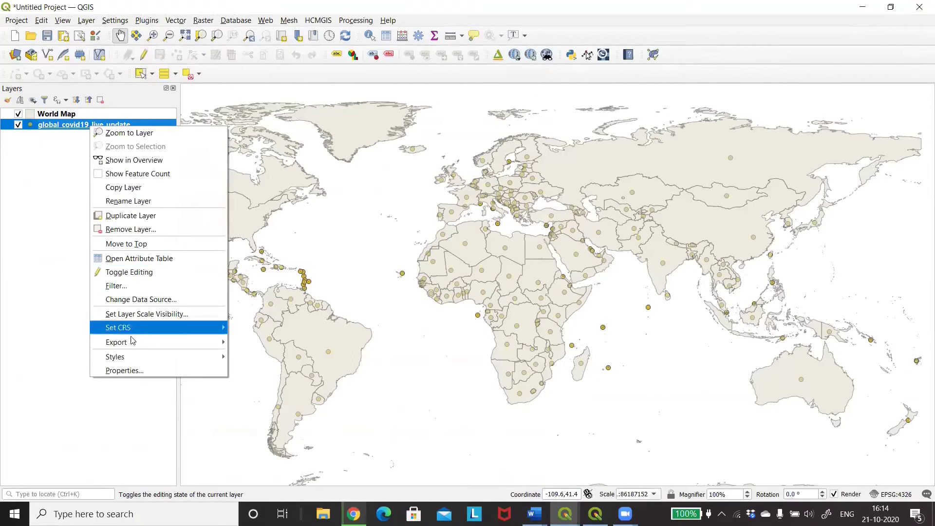
mouse_move(149, 346)
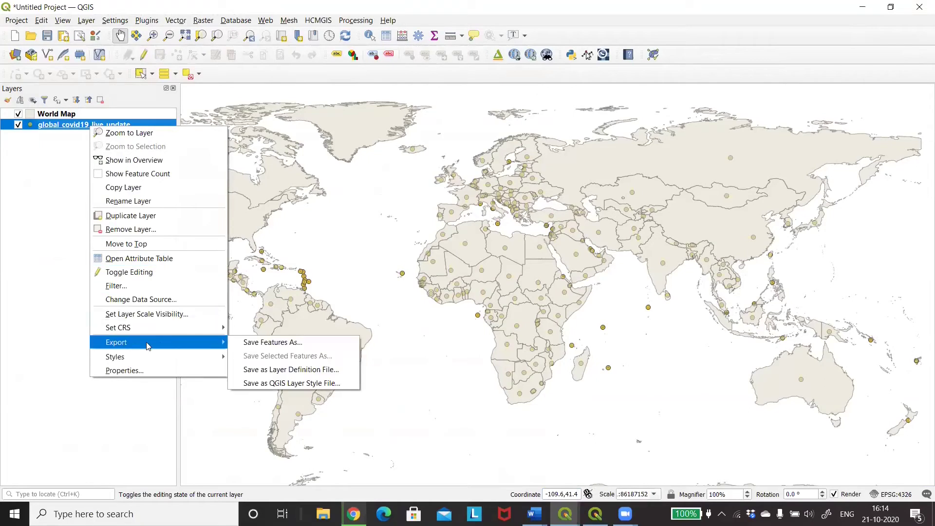
click(239, 343)
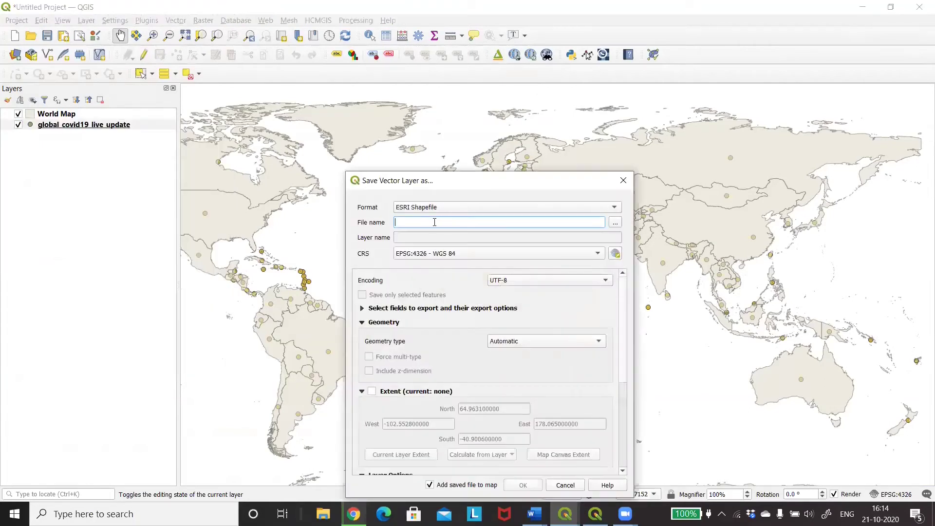
click(435, 222)
text(live)
key(BackSpace)
click(611, 225)
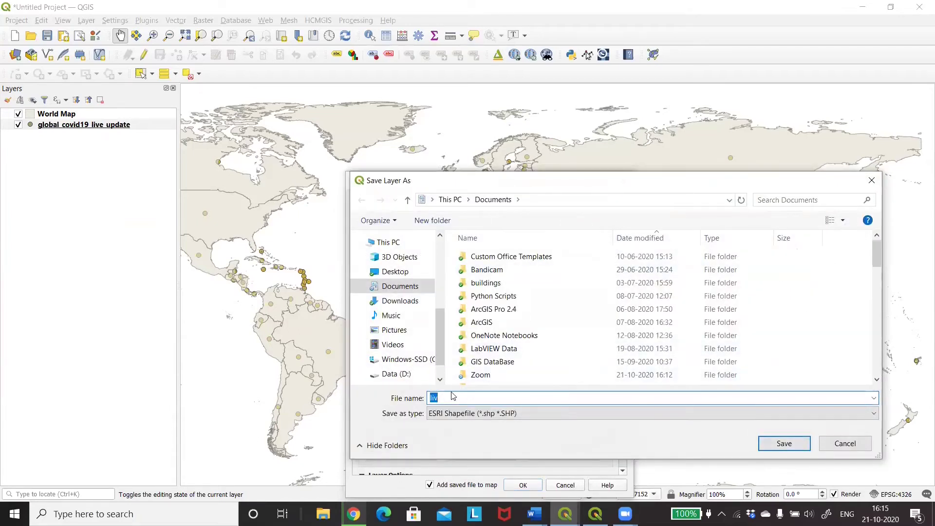
text(e)
key(BackSpace)
text(live)
click(394, 271)
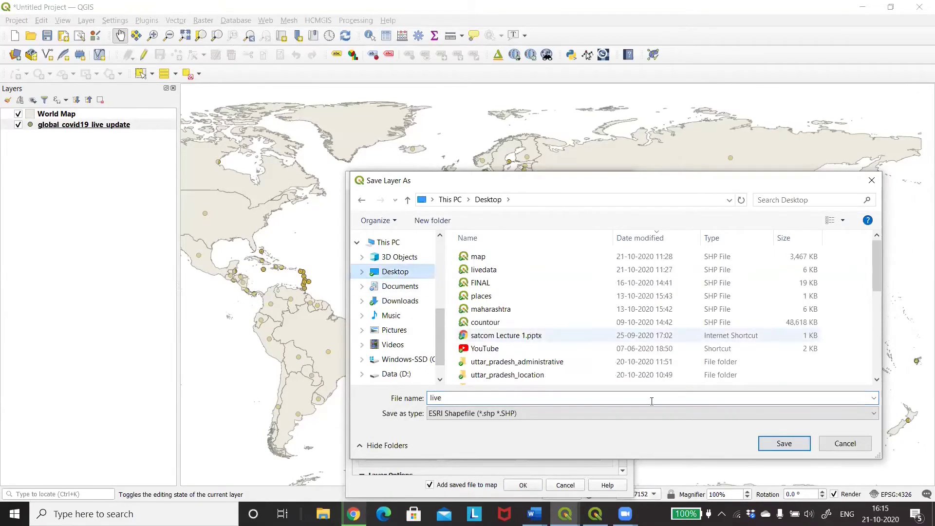
click(788, 447)
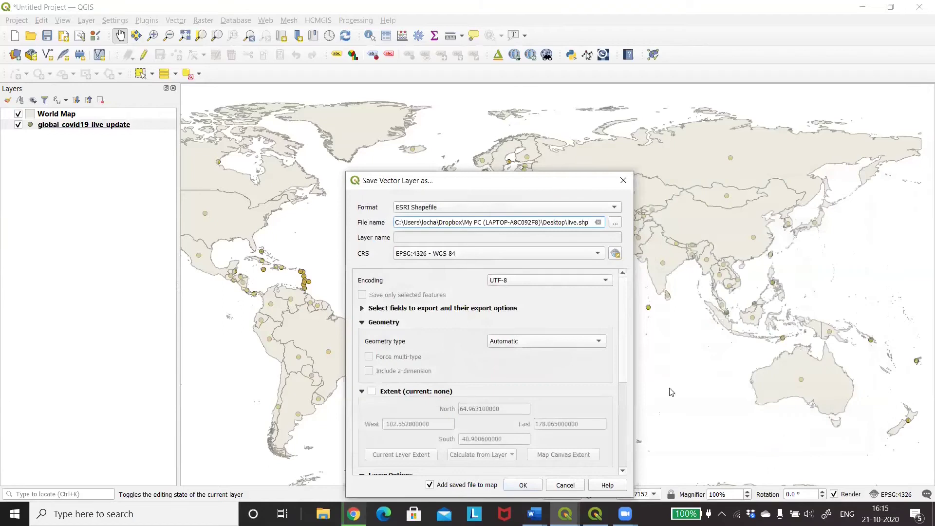
click(520, 485)
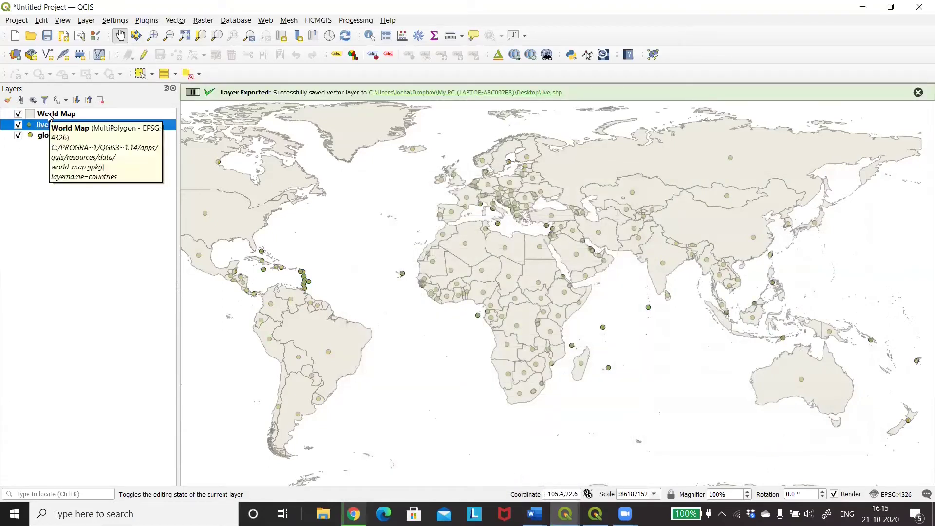
Export the World Map layer to the Desktop as an ESRI Shapefile named "worlcovid" and add it to the map.
right_click(49, 118)
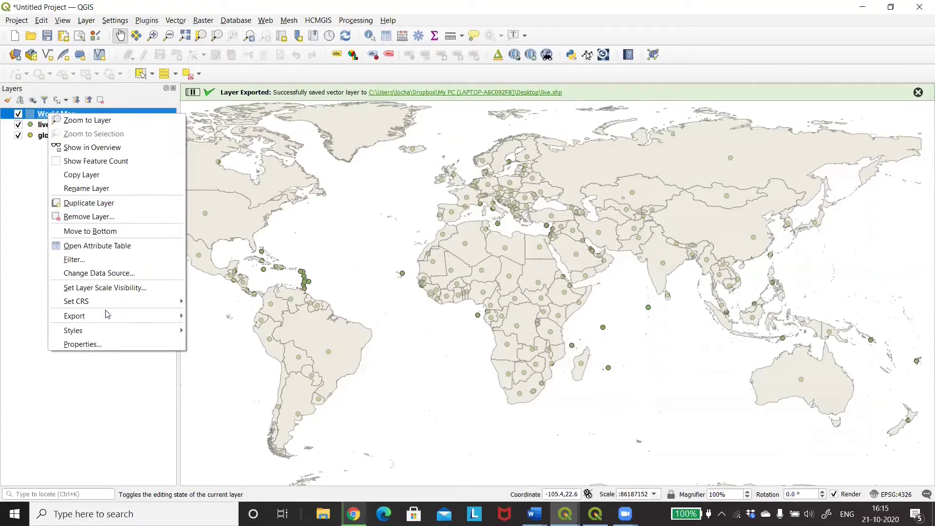
mouse_move(108, 315)
click(213, 317)
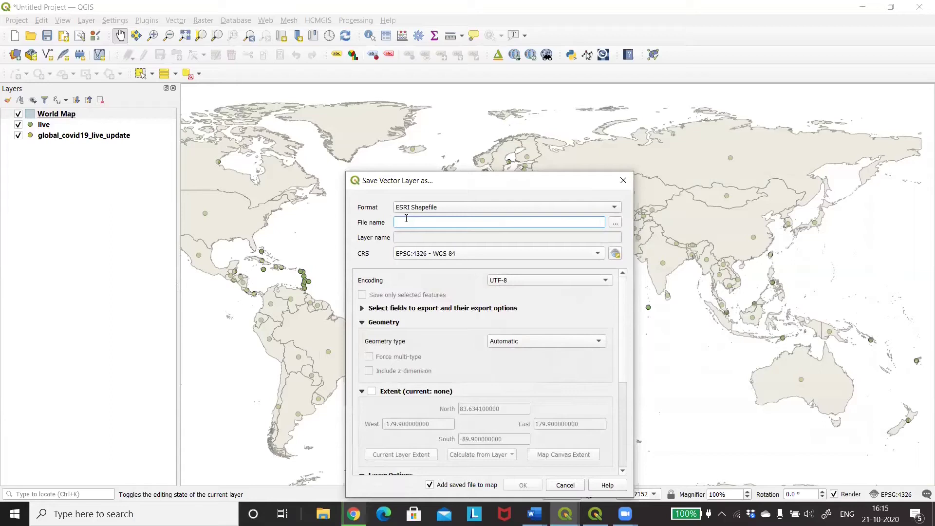
text(worcov)
click(615, 222)
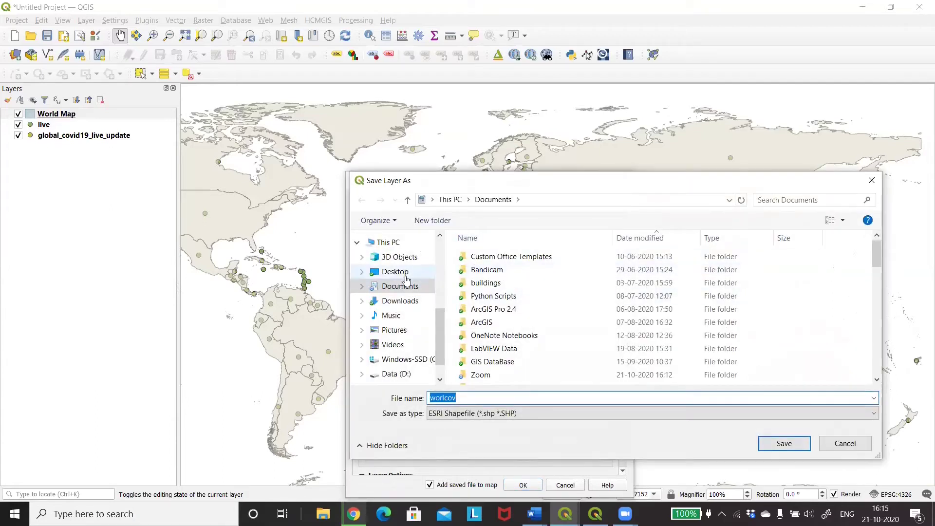
click(396, 272)
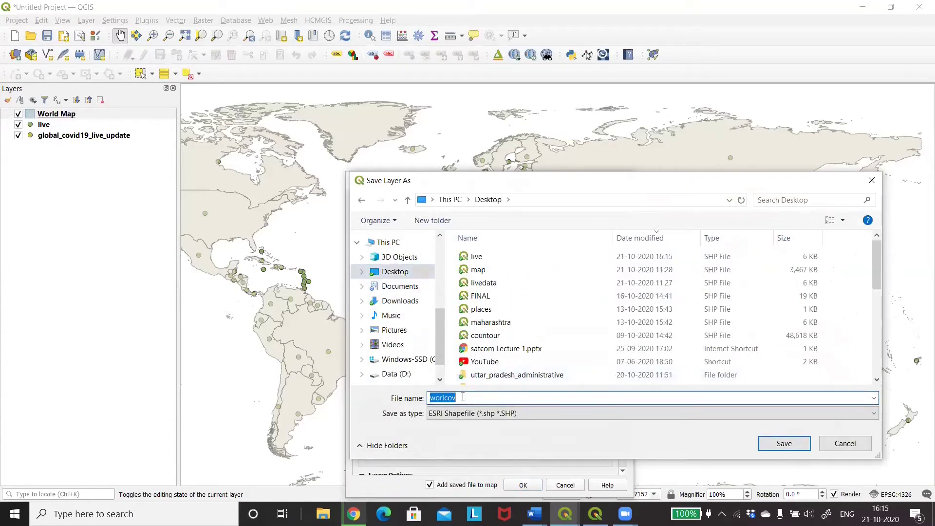
click(462, 396)
text(id)
click(784, 442)
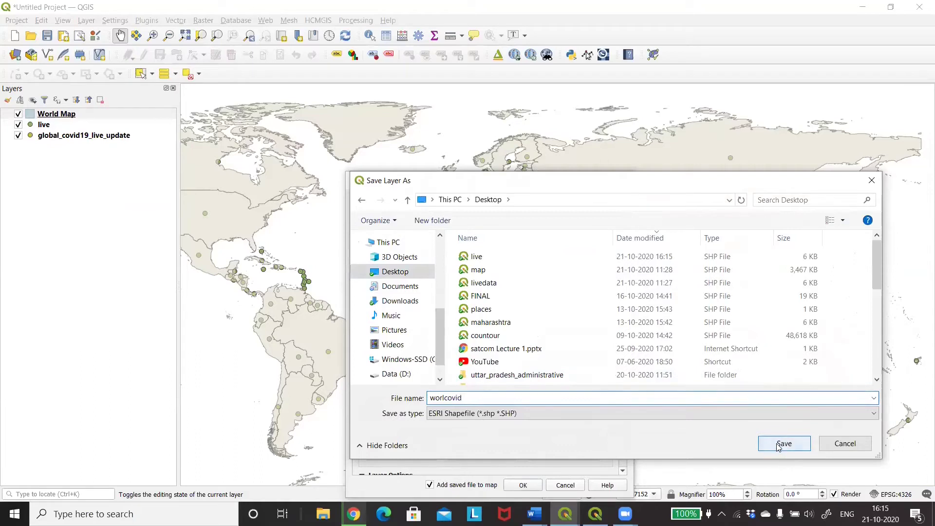
click(523, 485)
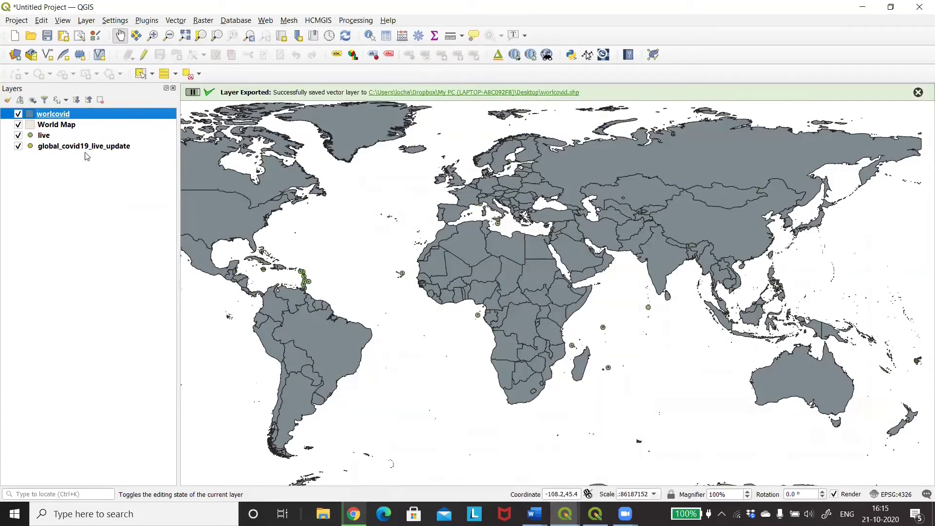
Remove the original global_covid19_live_update and World Map layers from the project.
right_click(72, 147)
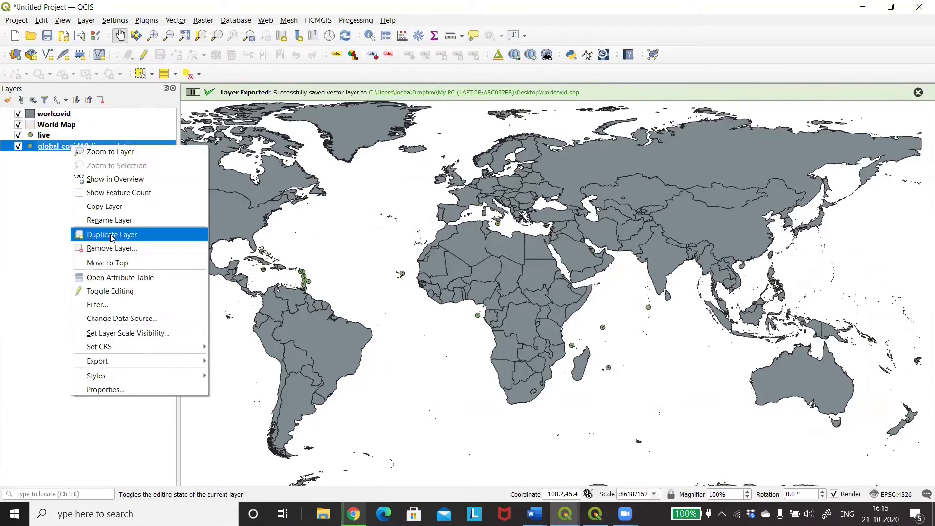
click(102, 249)
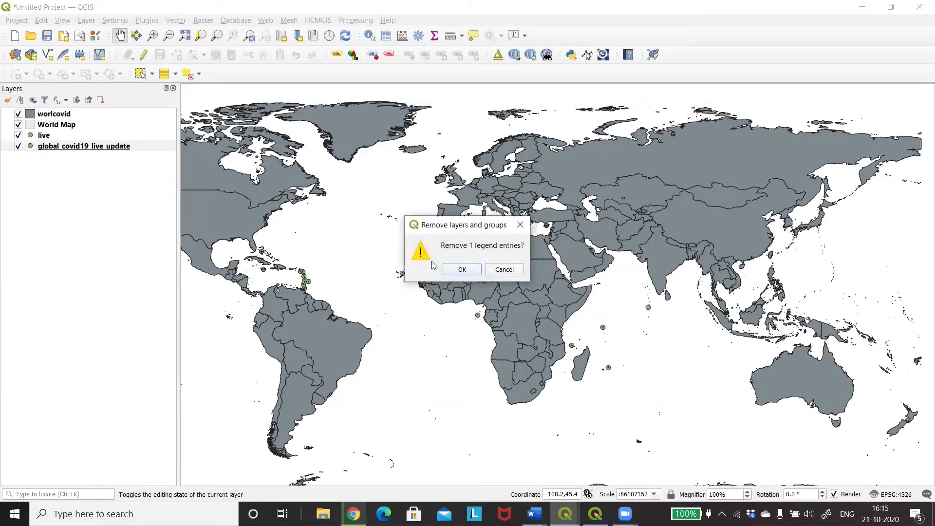
click(457, 269)
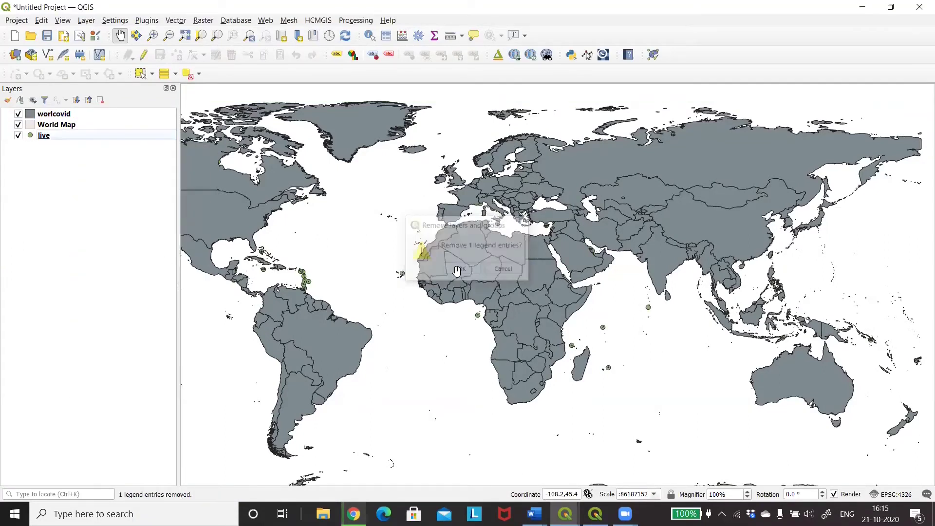
right_click(57, 124)
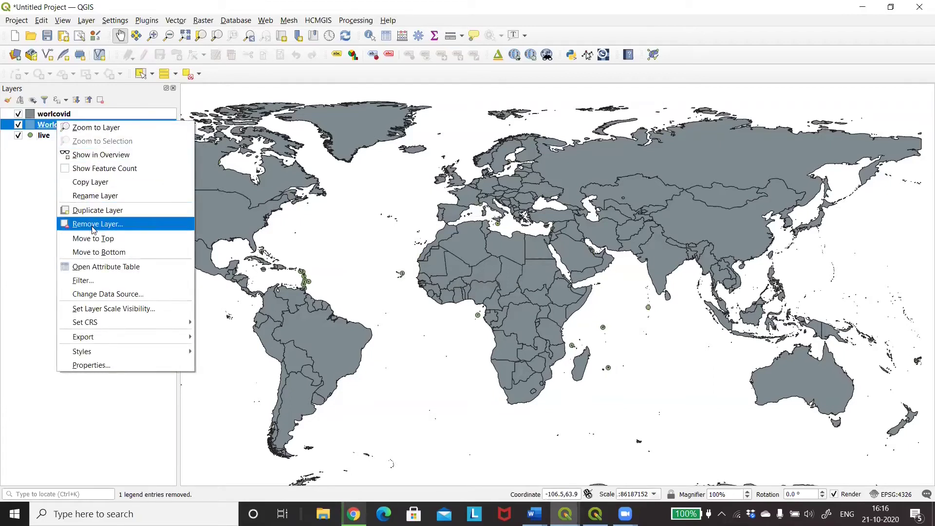
click(93, 228)
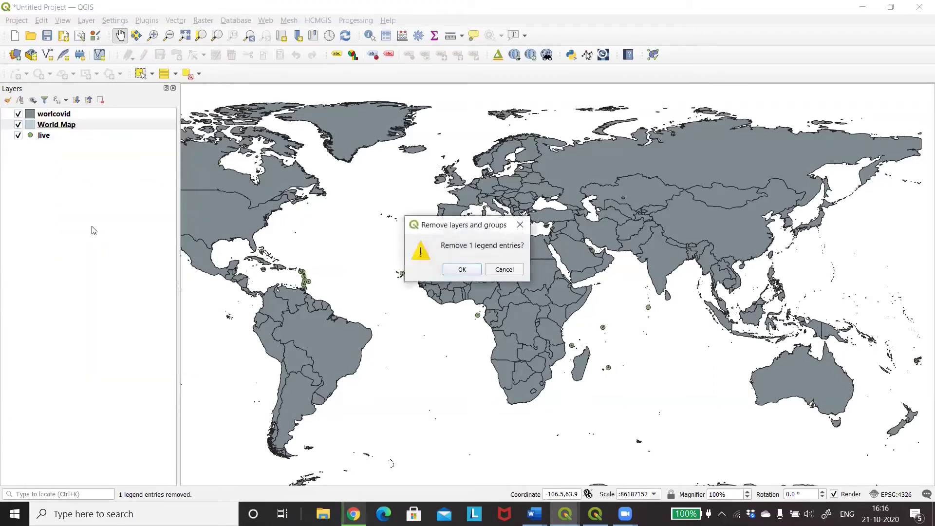
click(454, 266)
Move the worlcovid layer below the live layer in the layer order.
click(91, 115)
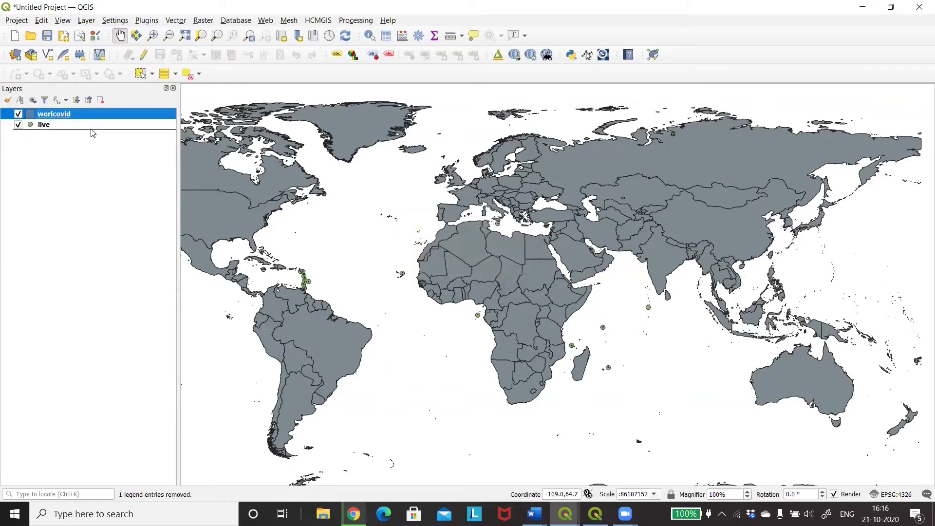
drag(90, 115, 93, 135)
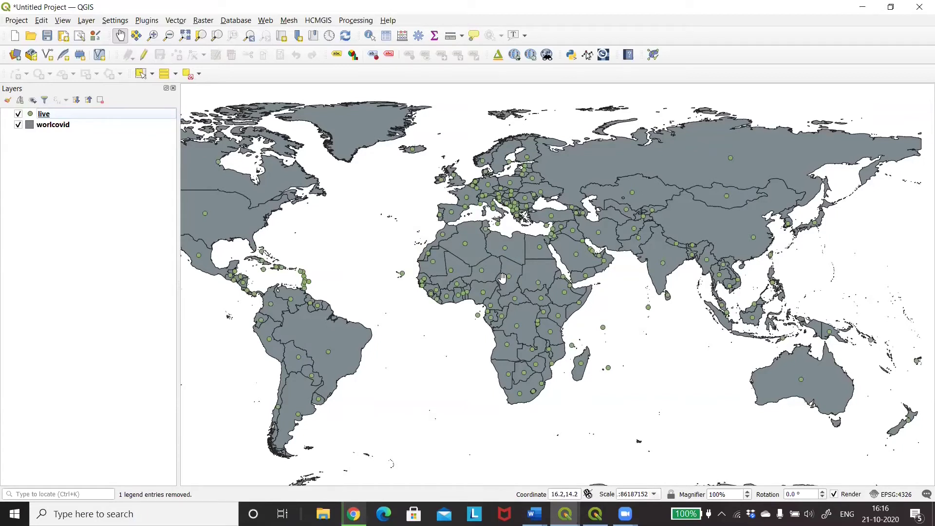
Duplicate the live layer, its copy and that copy's copy, creating three duplicates above the worlcovid layer.
click(114, 115)
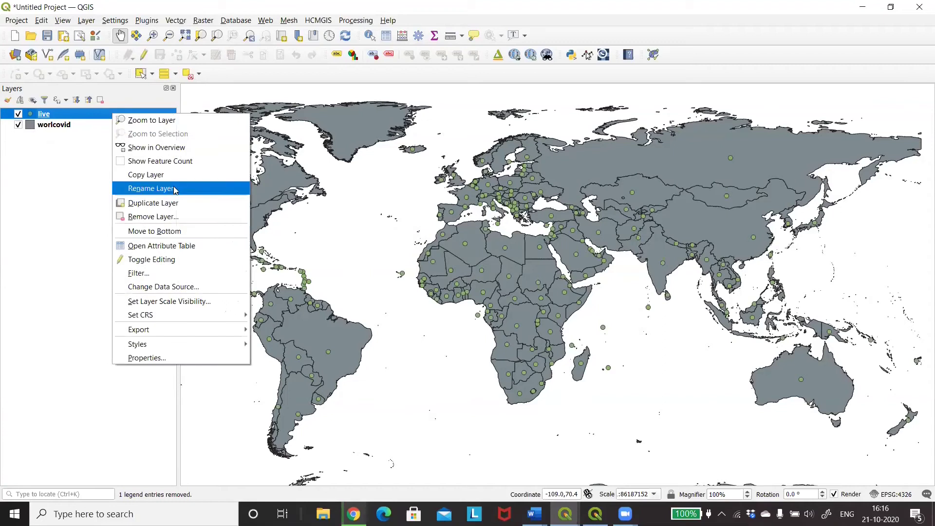
click(164, 203)
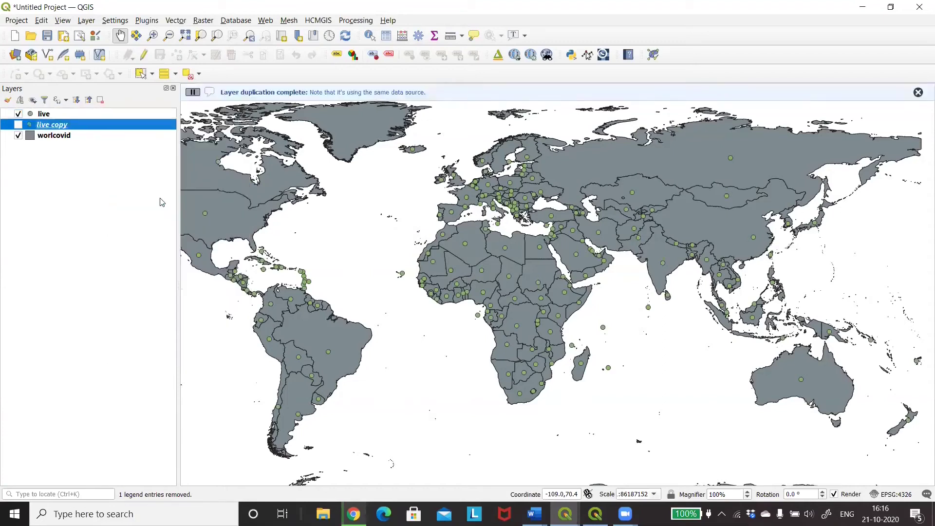
right_click(81, 123)
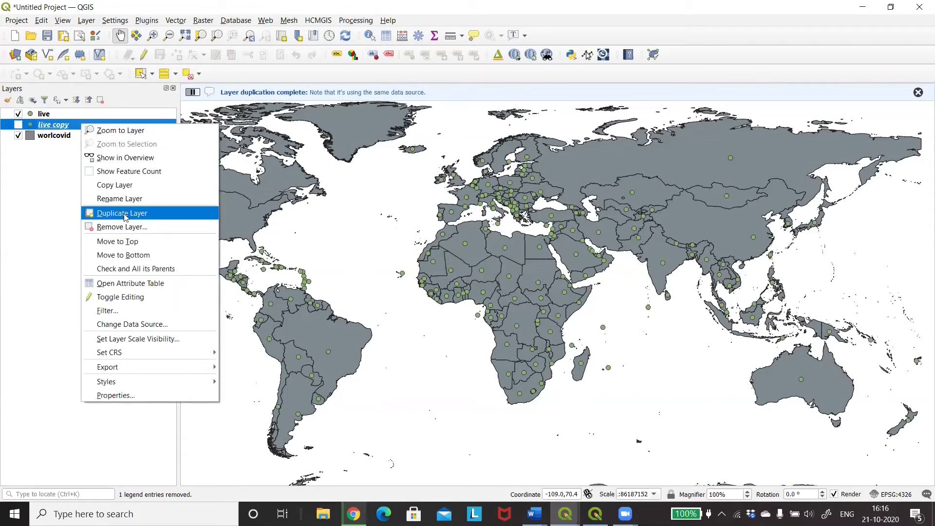
click(125, 217)
right_click(87, 137)
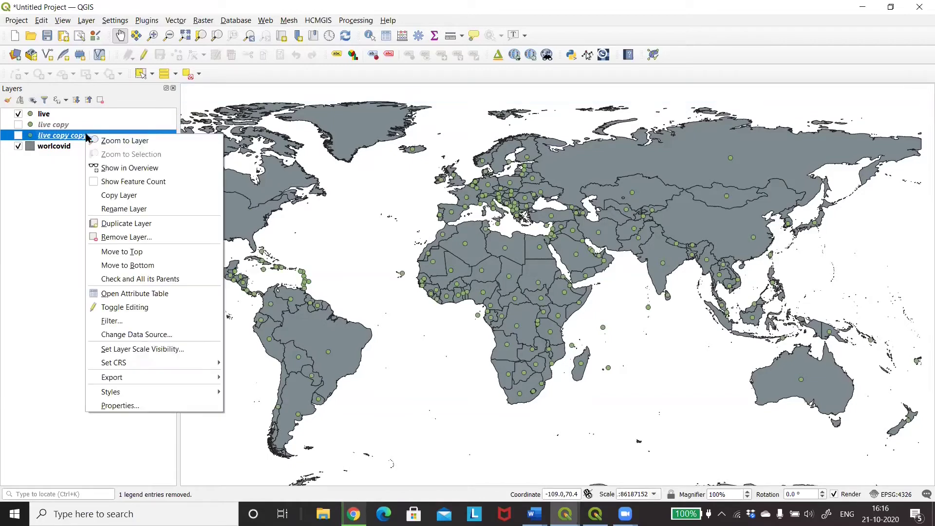
click(114, 224)
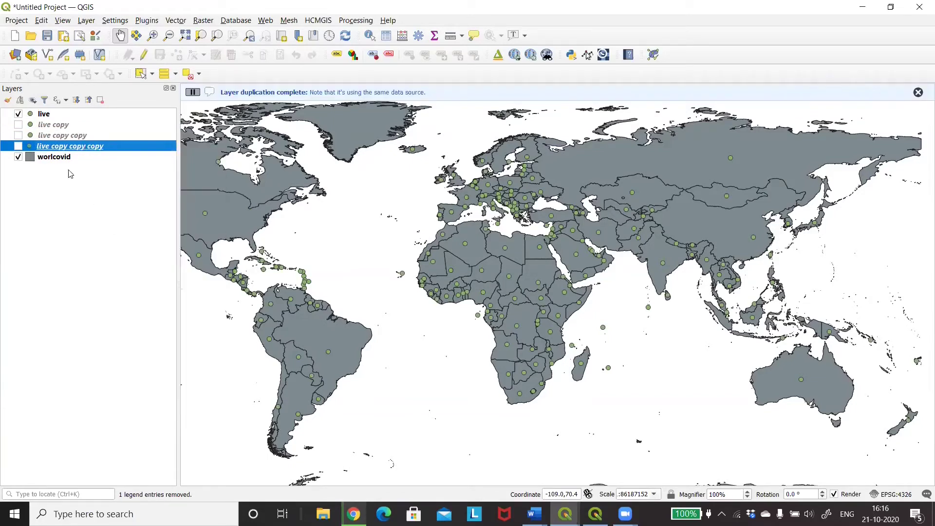
right_click(66, 146)
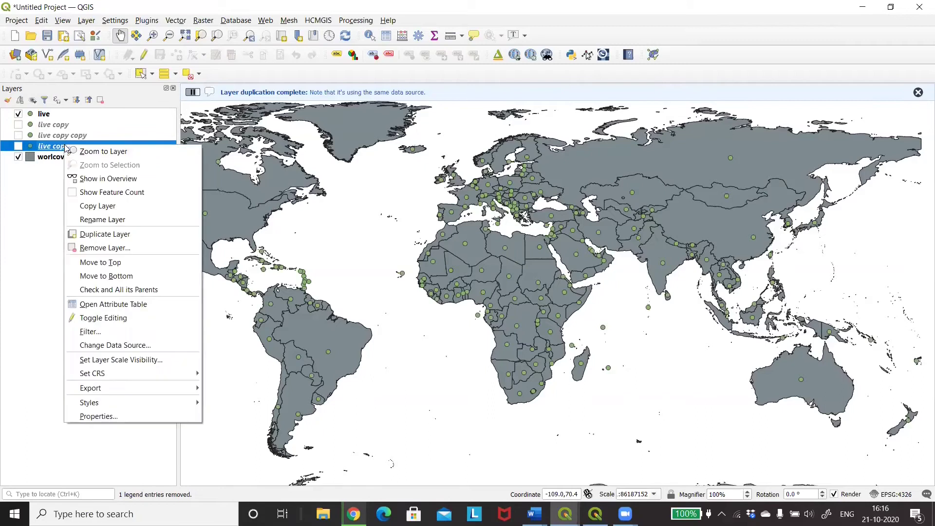
click(118, 418)
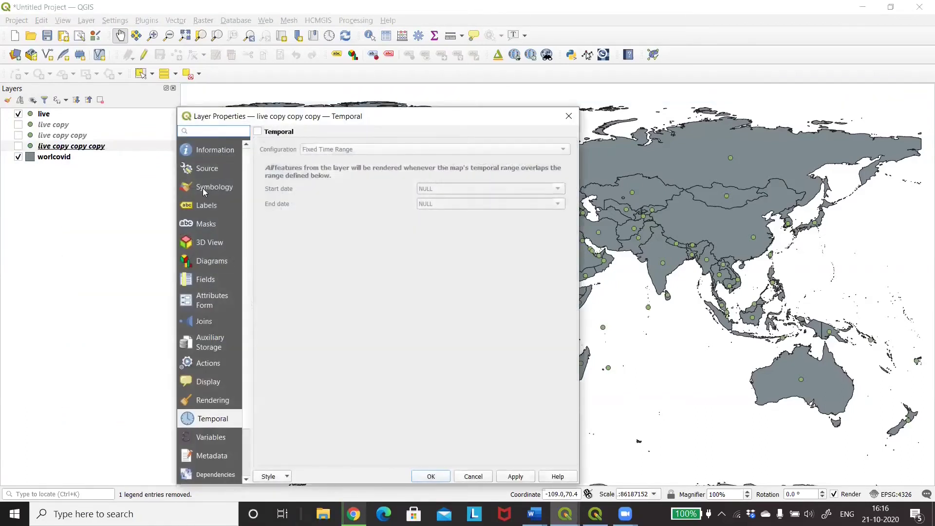
click(203, 190)
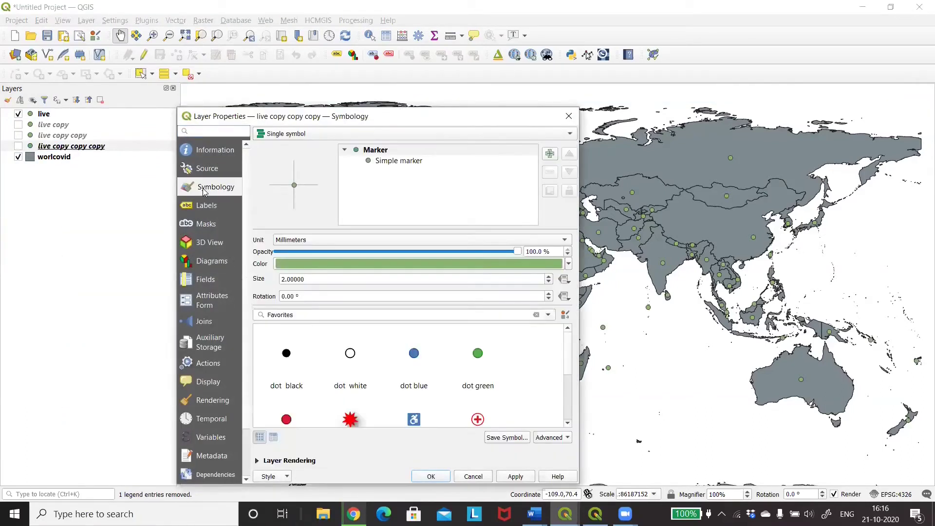
click(567, 133)
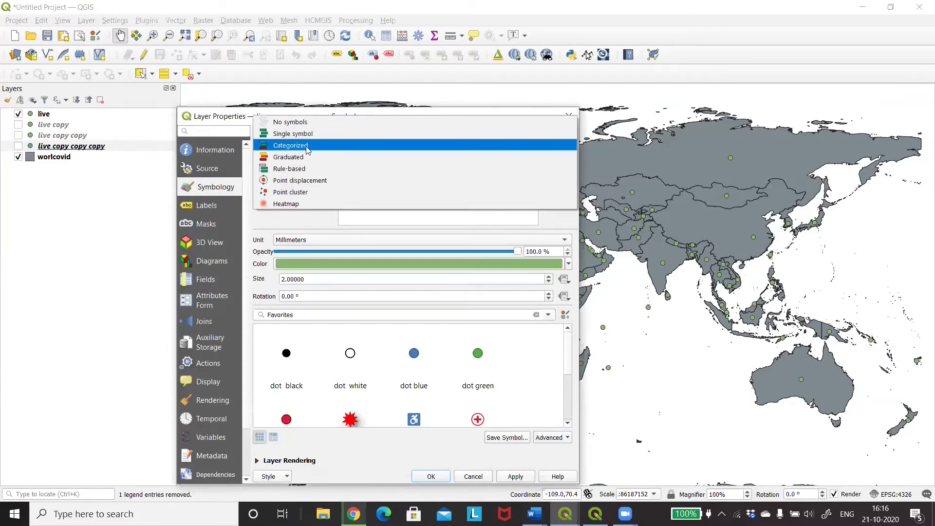
key(Escape)
key(Escape)
Set the live layer's symbology to Graduated, using Deaths as the value field.
click(142, 114)
right_click(142, 115)
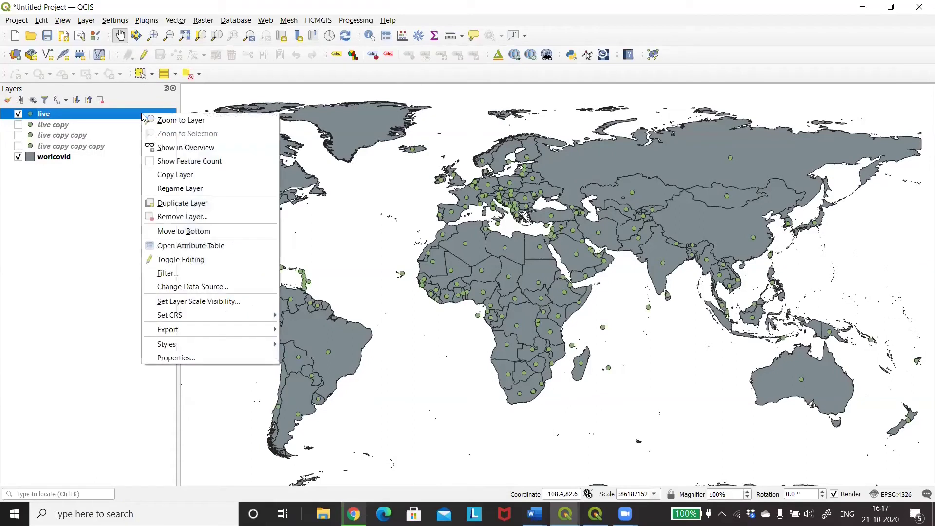
click(195, 357)
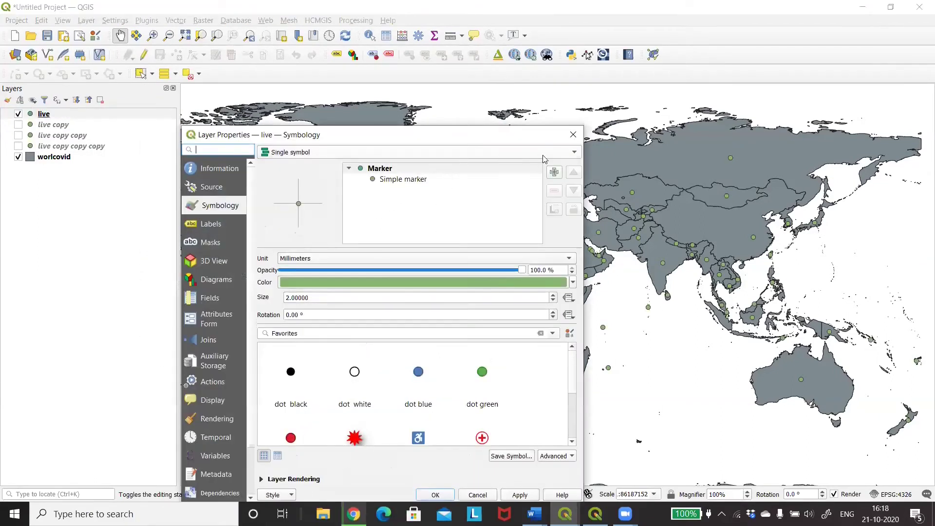
click(575, 153)
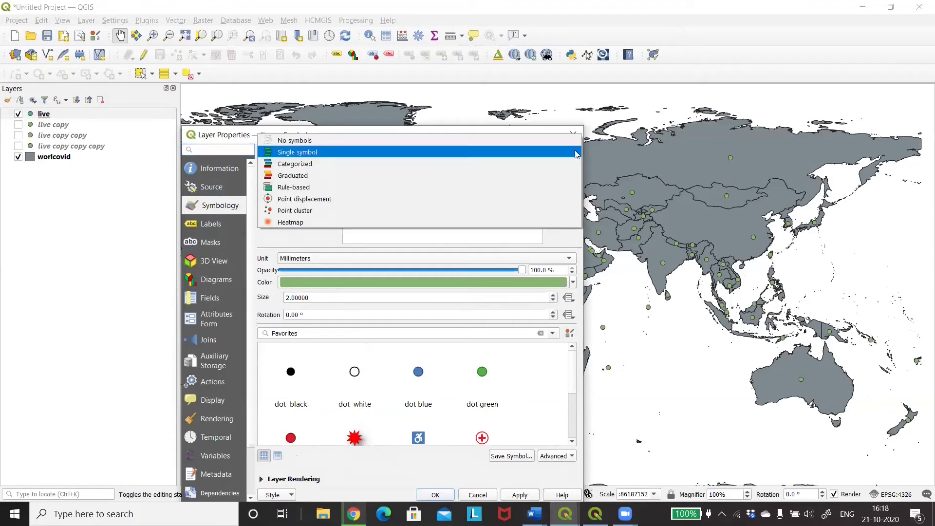
click(325, 175)
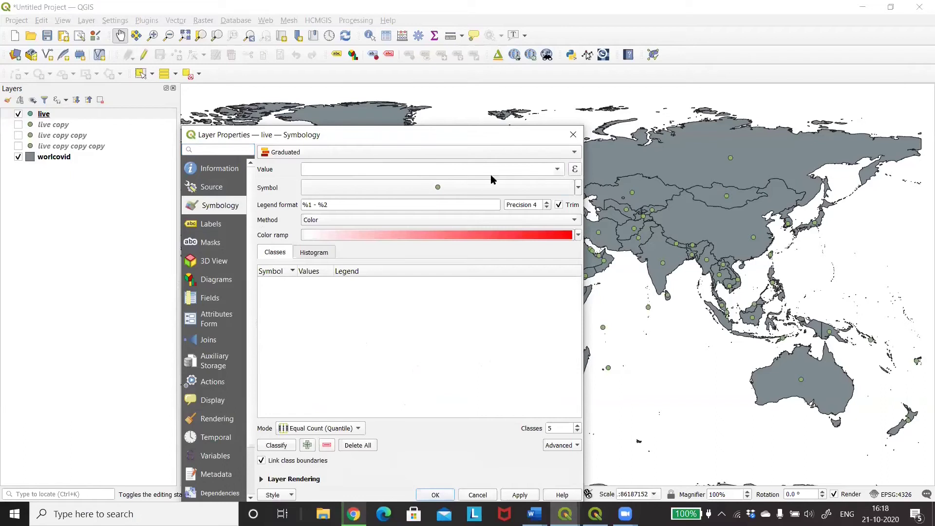
click(558, 170)
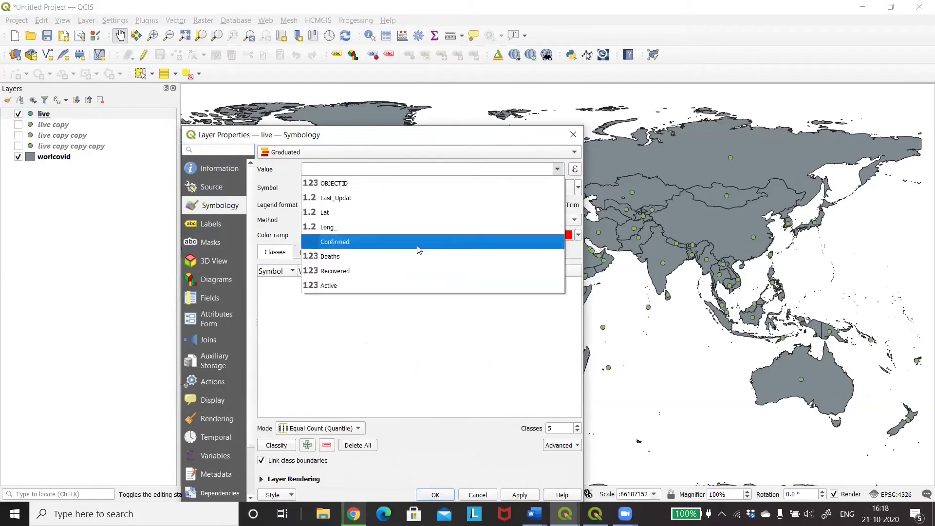
click(335, 259)
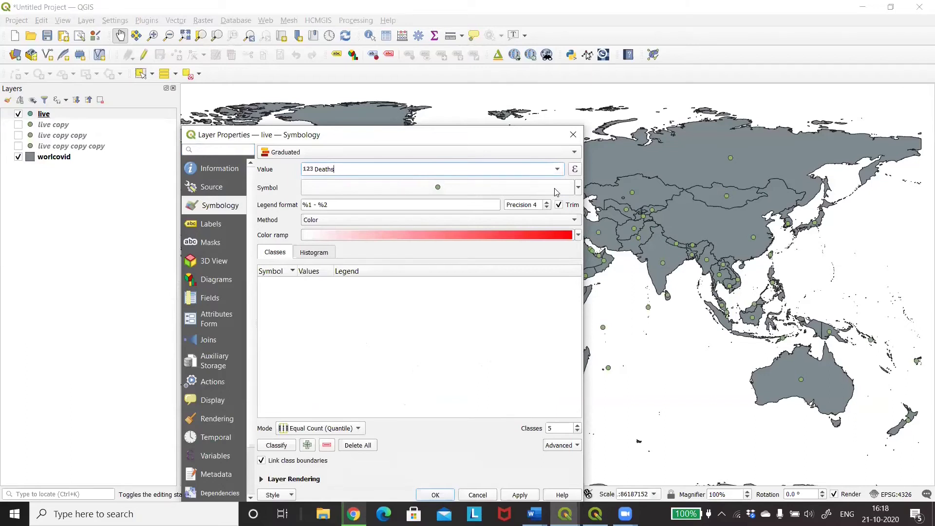
Set the live layer's graduated method to Size, classify the death values and apply the styling to the map.
click(578, 191)
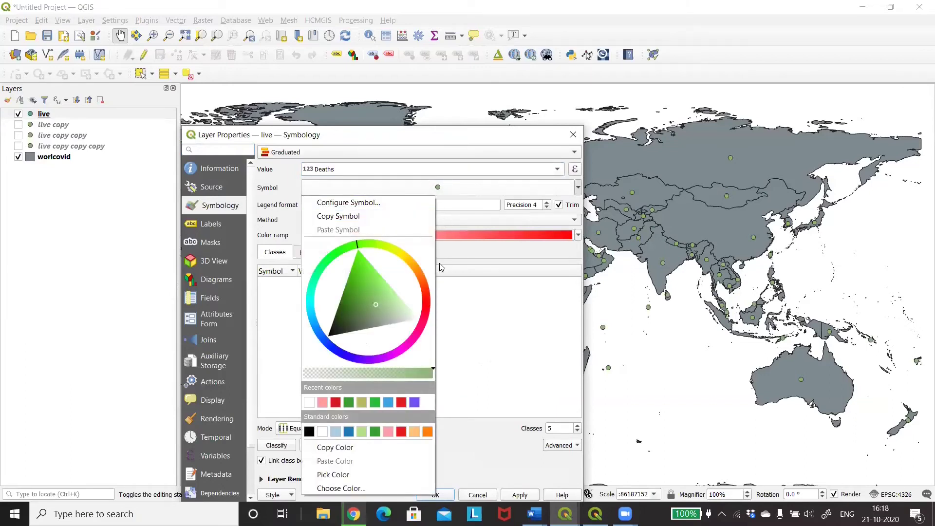
click(492, 305)
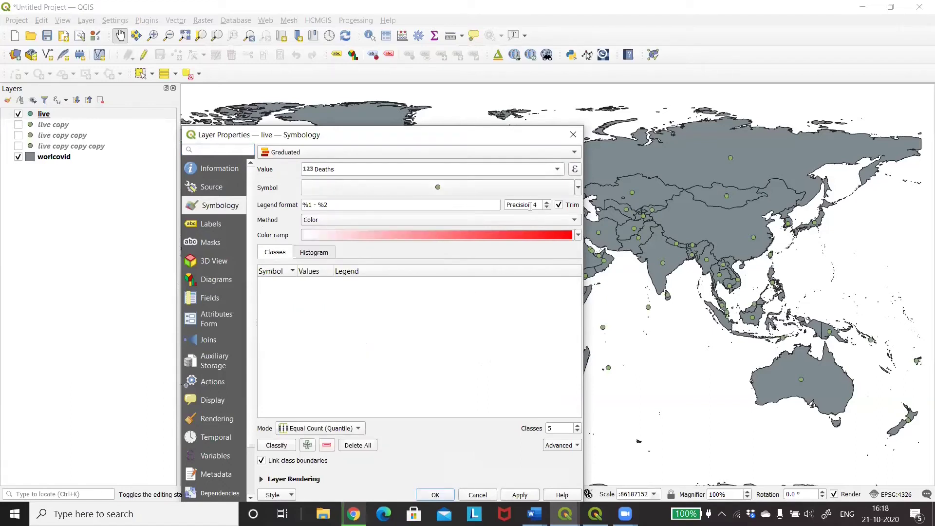
click(577, 236)
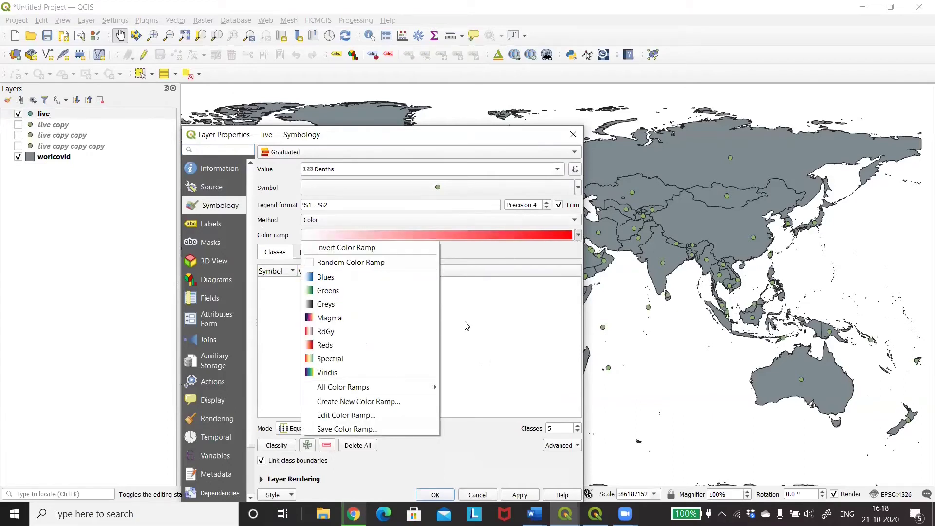
click(577, 218)
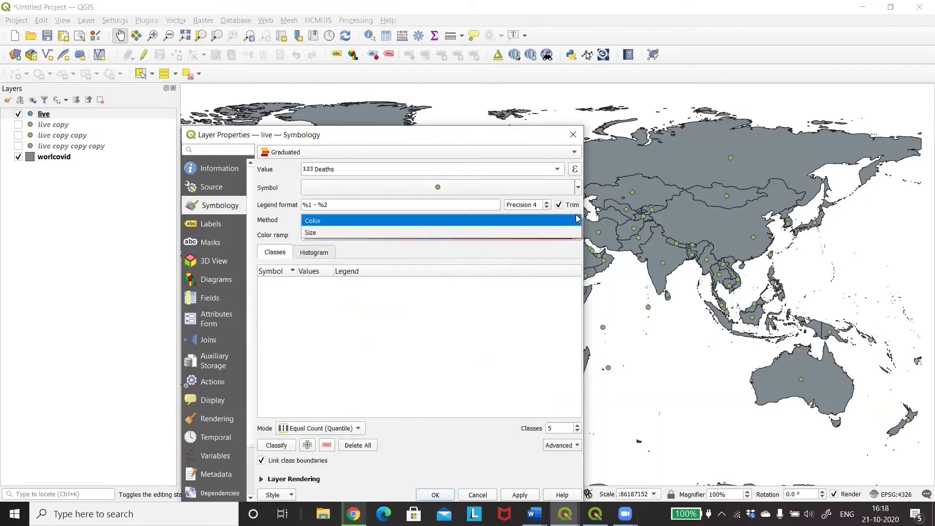
click(528, 233)
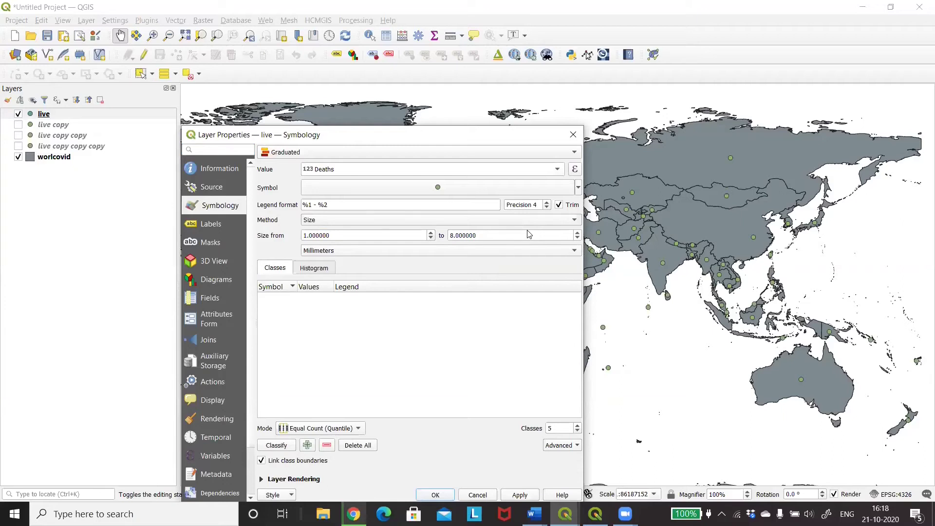
click(575, 221)
click(556, 222)
click(274, 446)
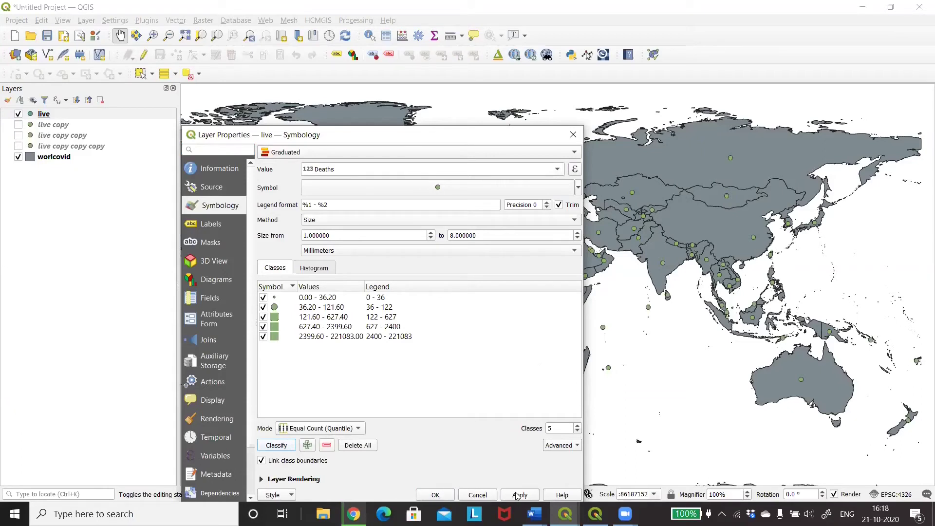
click(434, 494)
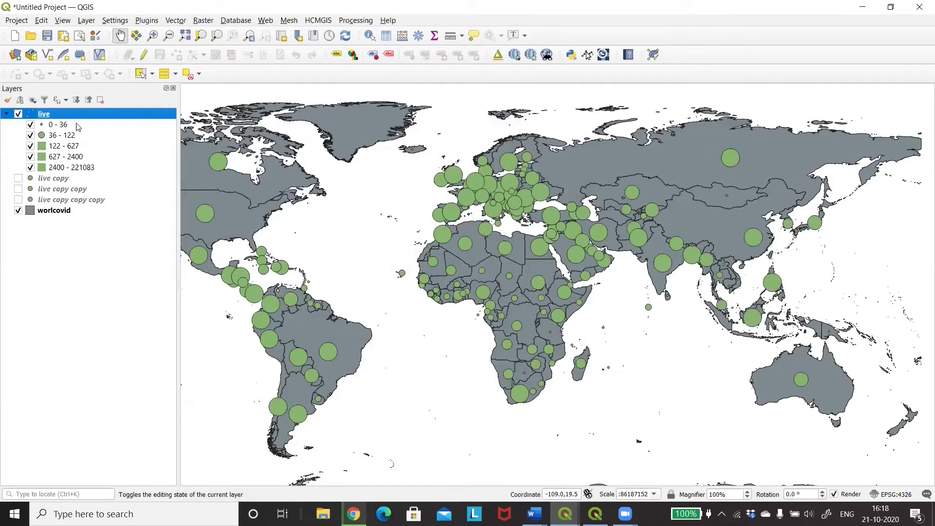
Set the live copy layer's symbology to Graduated, using Confirmed as the value field.
right_click(53, 128)
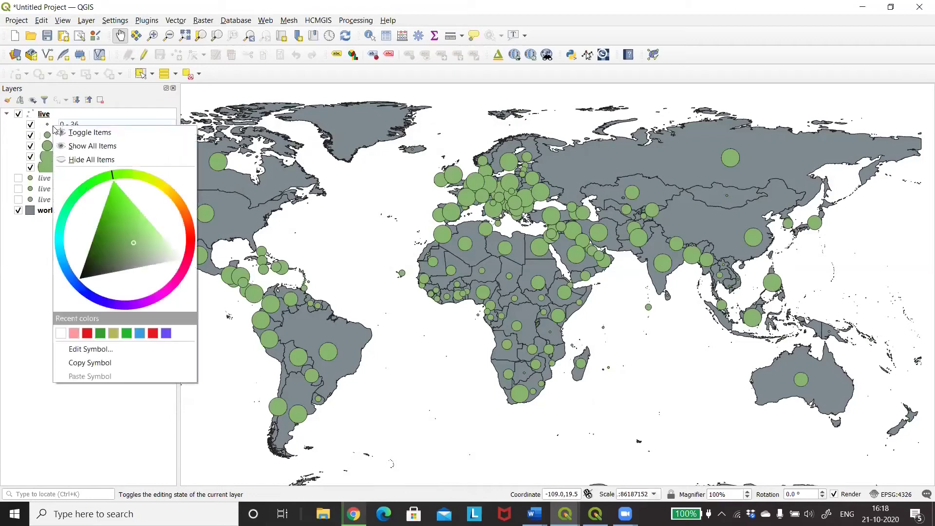
click(32, 178)
right_click(33, 178)
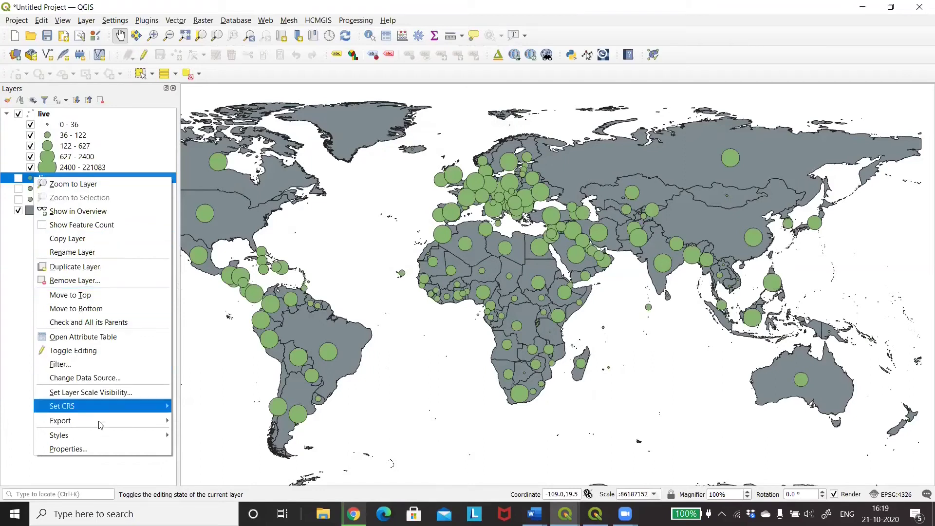
click(68, 448)
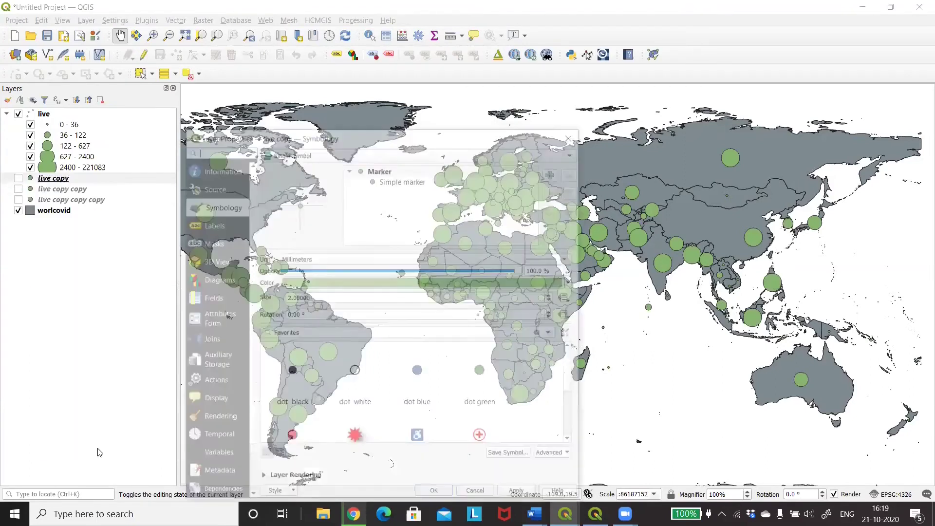
click(573, 154)
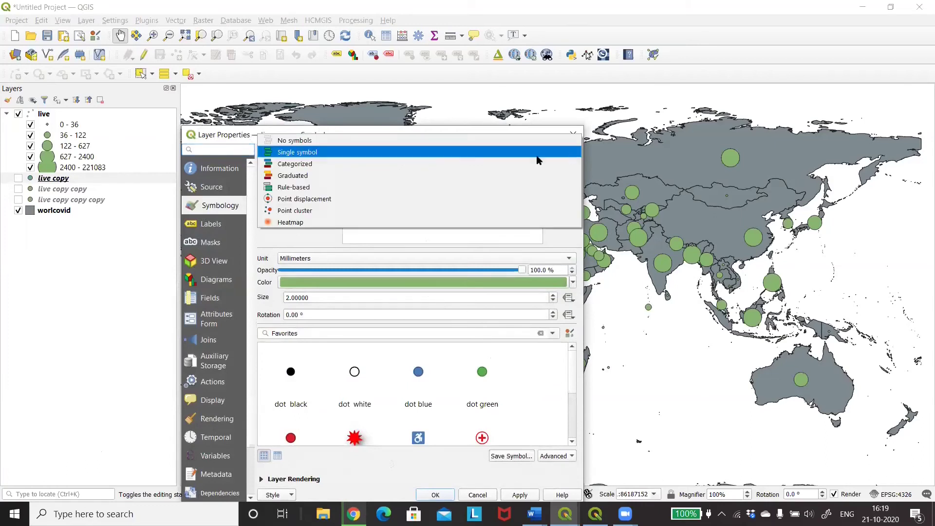
click(373, 176)
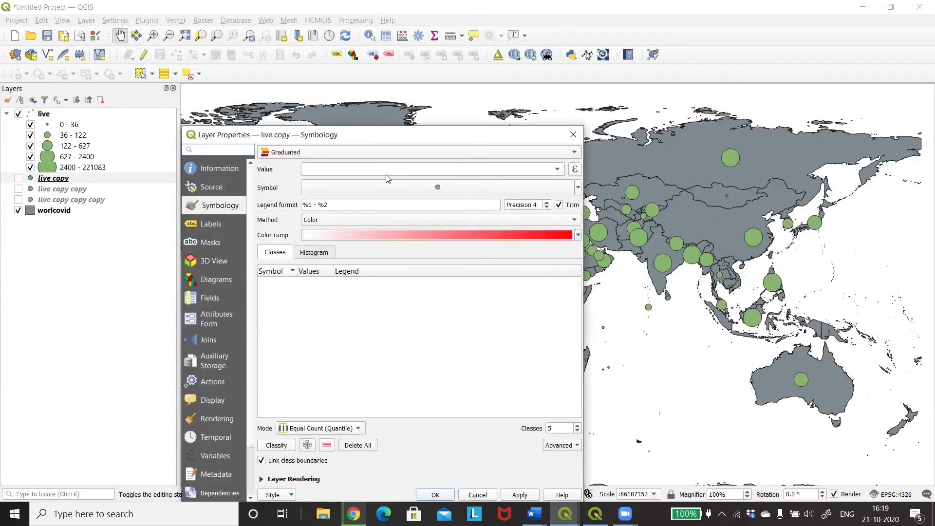
click(557, 169)
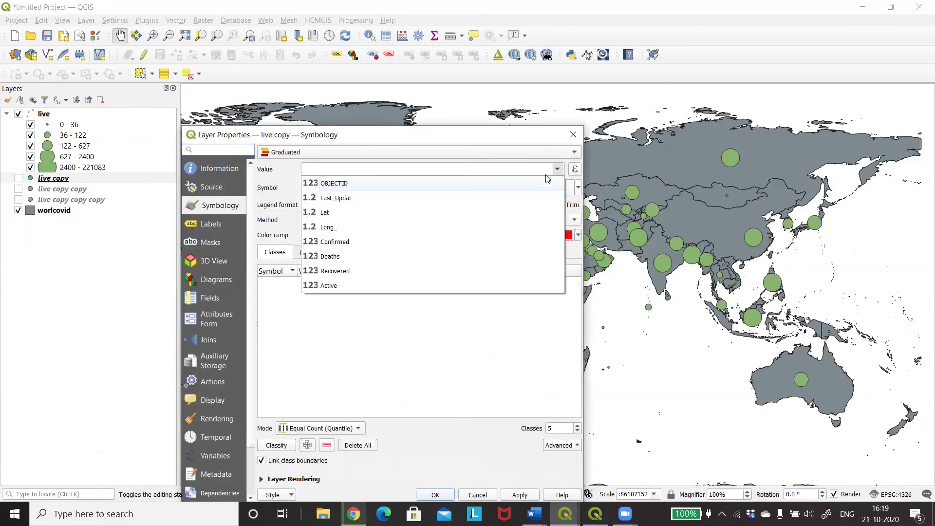
click(336, 242)
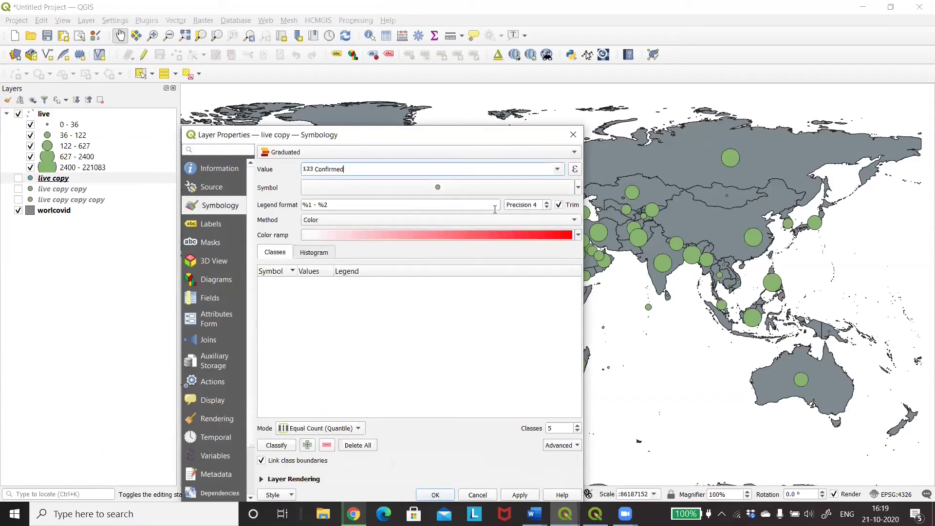
Set the live copy layer's graduated method to Size, recolor its symbol reddish brown and classify the confirmed values.
click(565, 220)
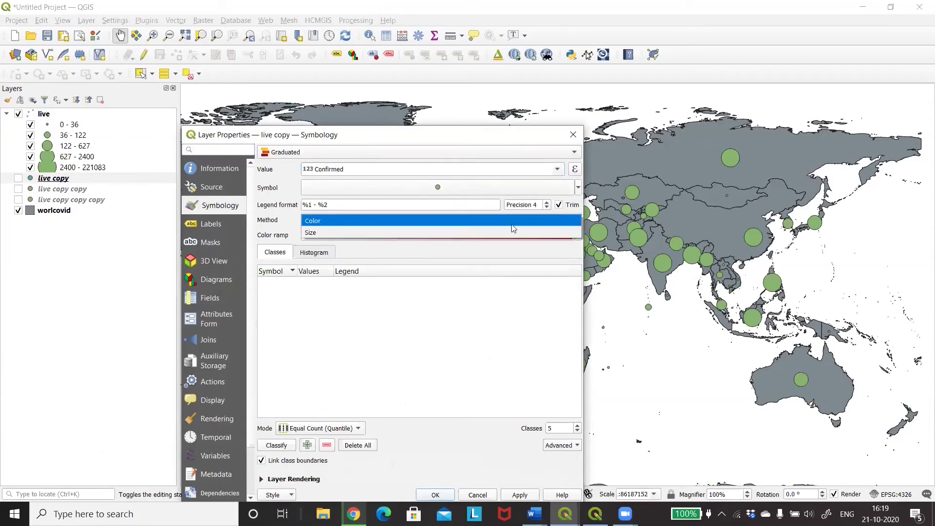
click(486, 233)
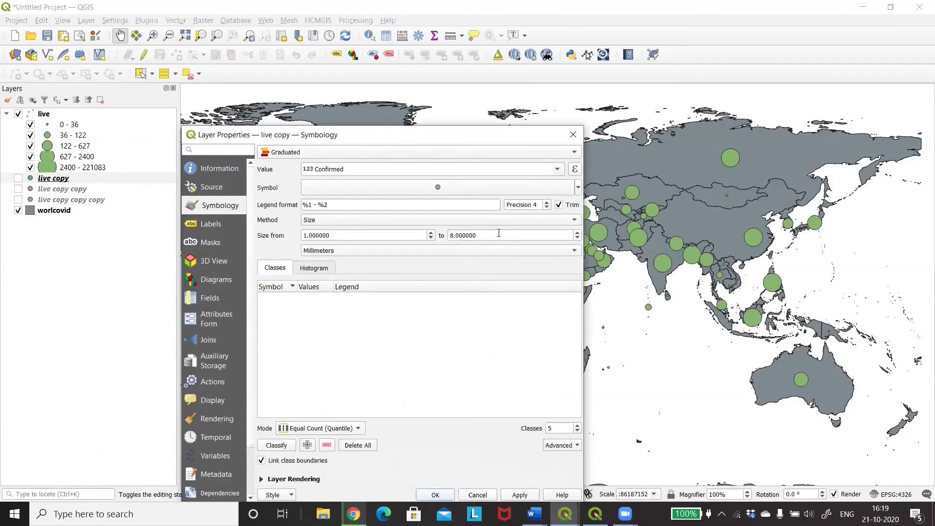
click(577, 188)
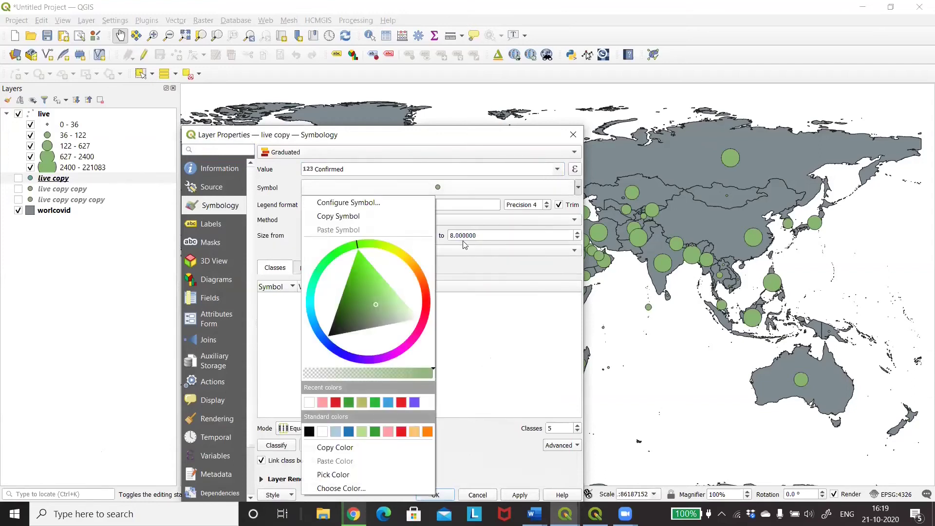
click(425, 287)
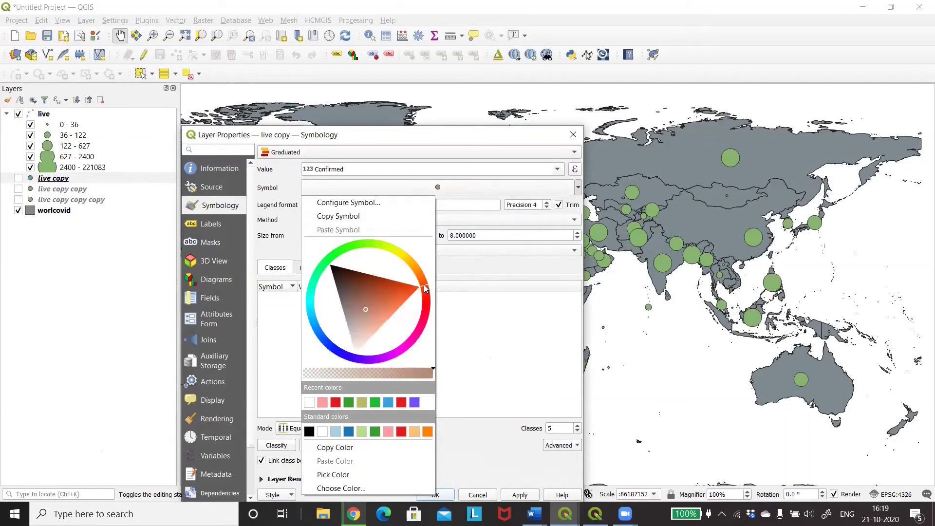
click(511, 381)
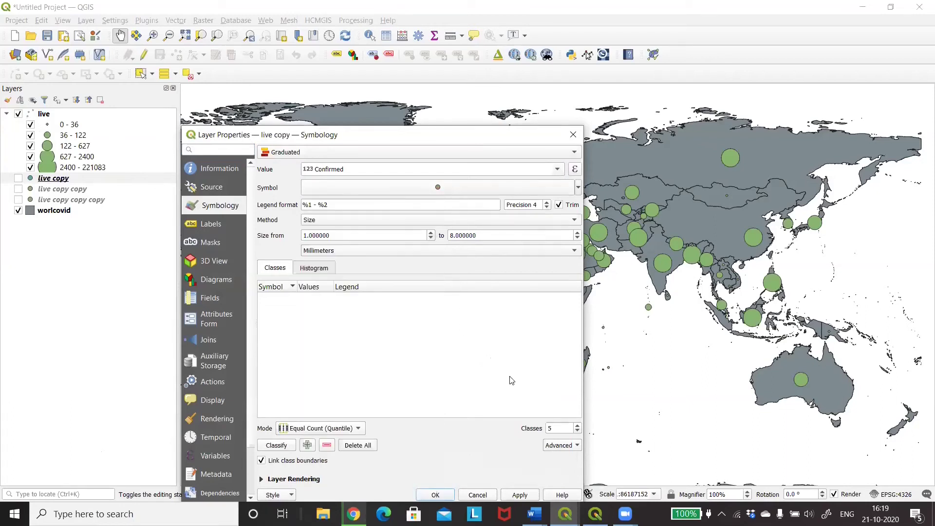
click(276, 445)
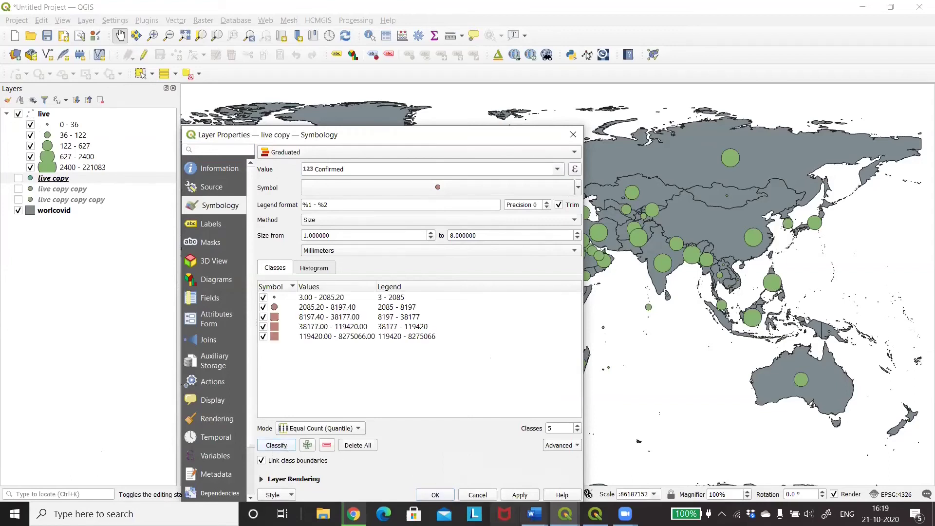
Apply the live copy layer's confirmed-case styling and show that layer on the map in place of the live layer.
click(524, 495)
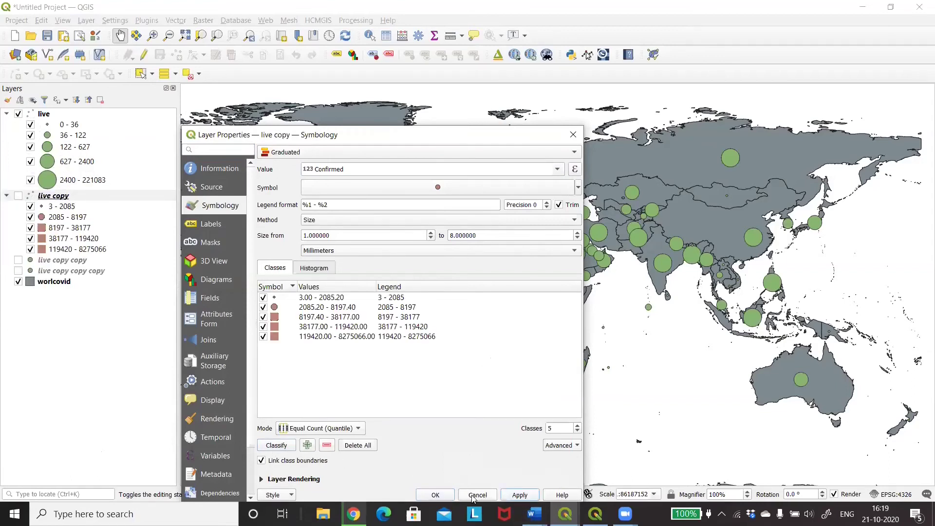
click(435, 495)
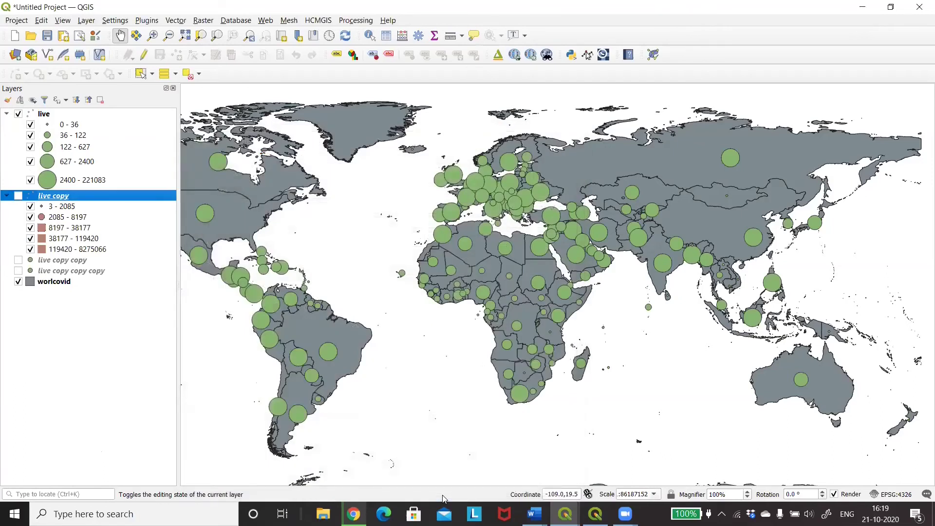
click(19, 115)
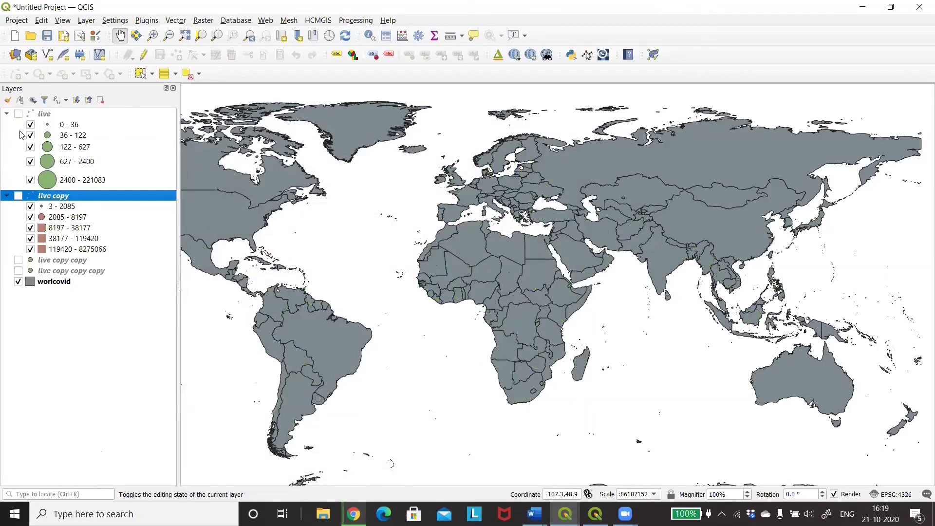
click(19, 195)
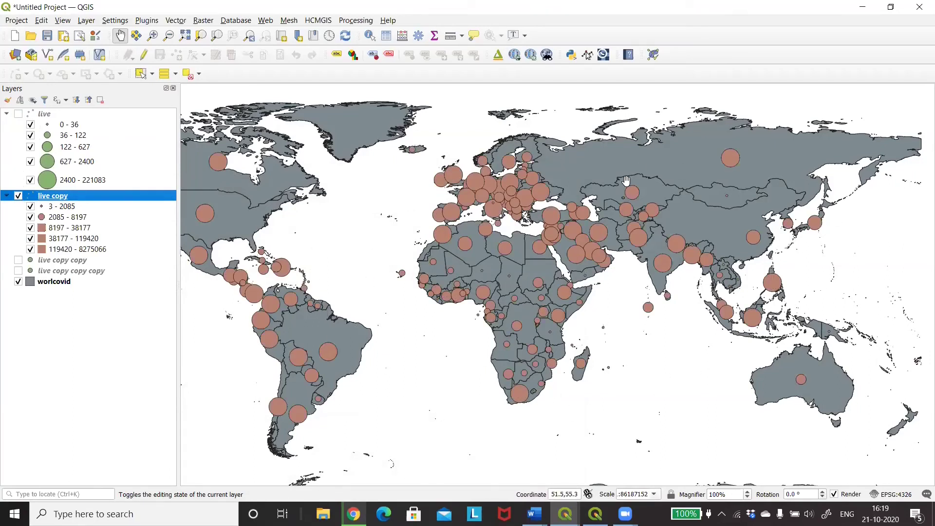
Set the live copy copy layer's symbology to Graduated, using Recovered as the value field.
click(41, 260)
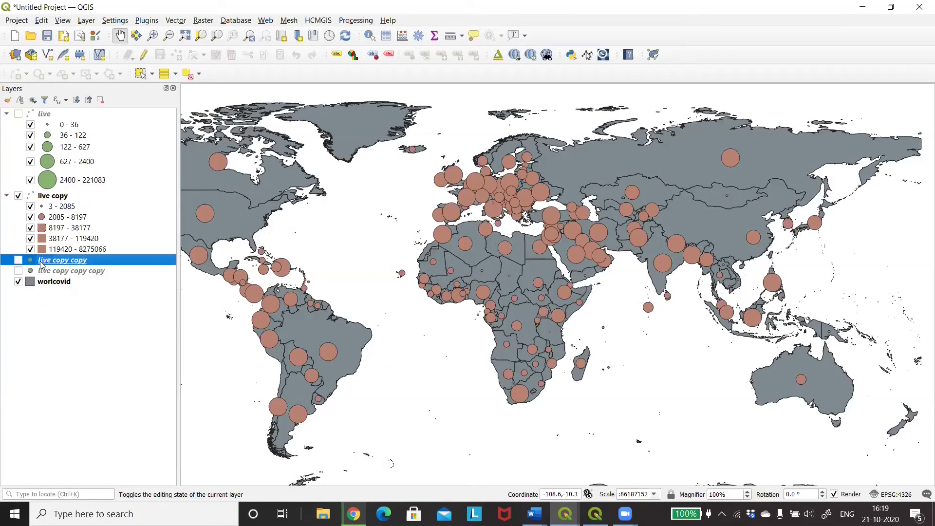
right_click(42, 260)
mouse_move(42, 265)
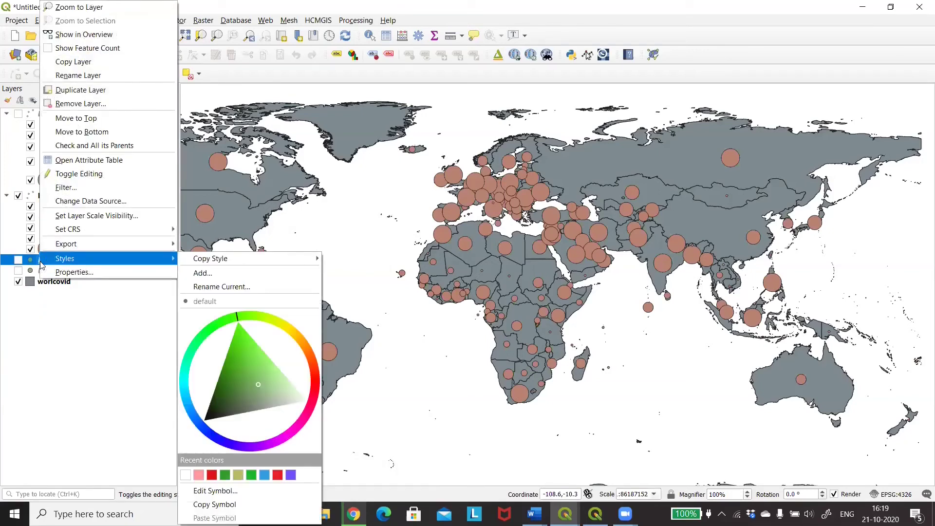
mouse_move(108, 248)
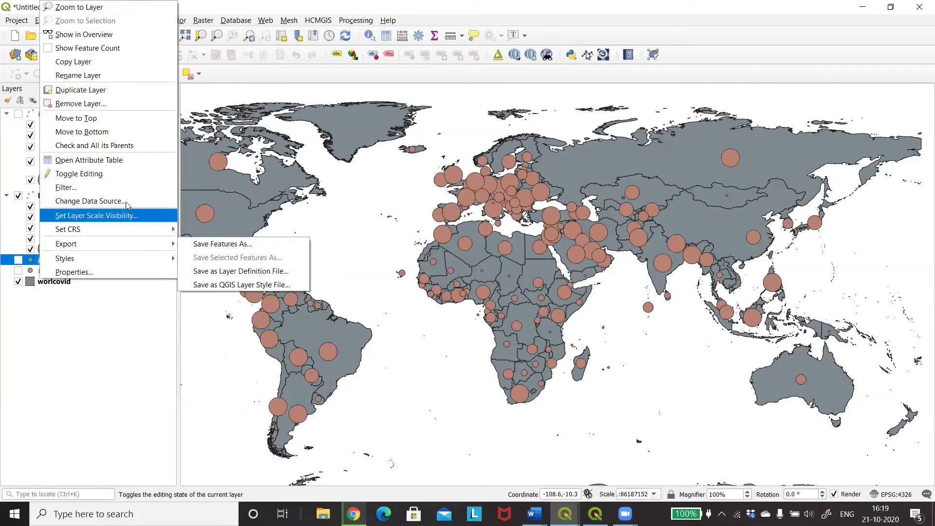
click(112, 272)
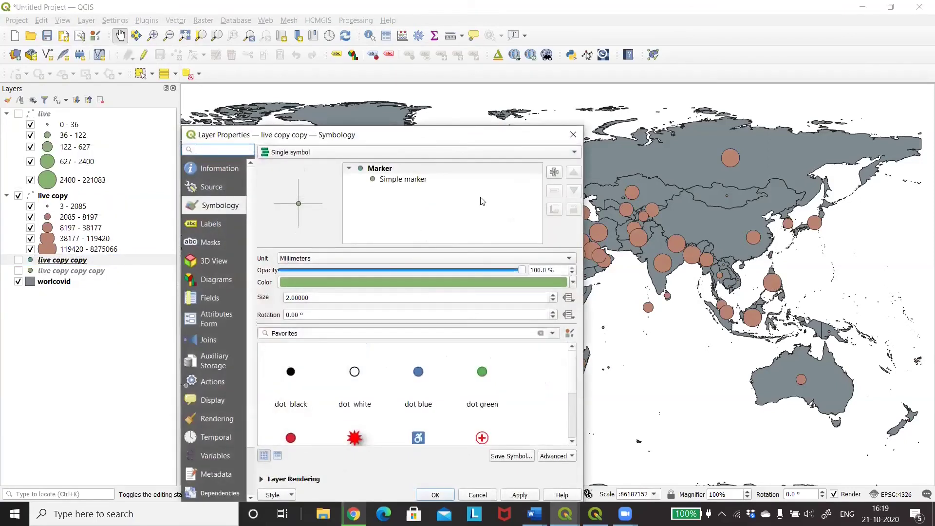
click(575, 154)
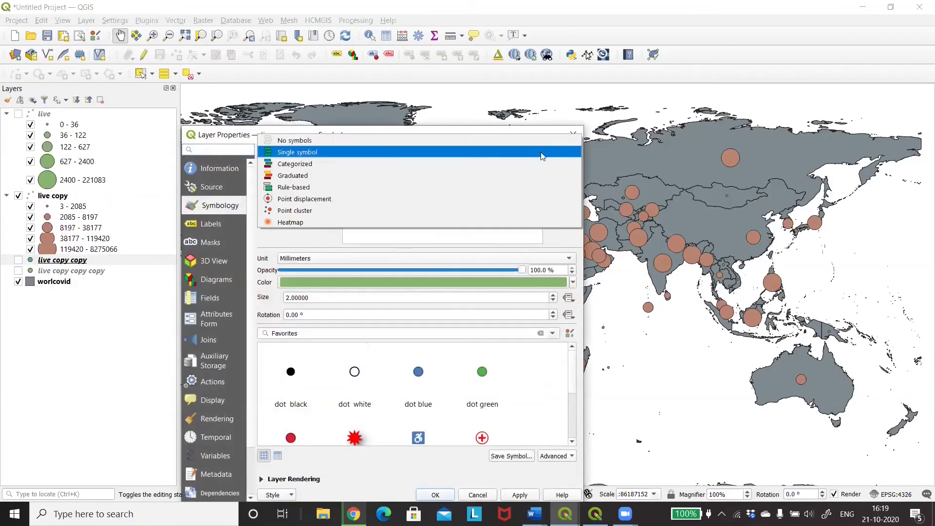
click(353, 175)
click(556, 170)
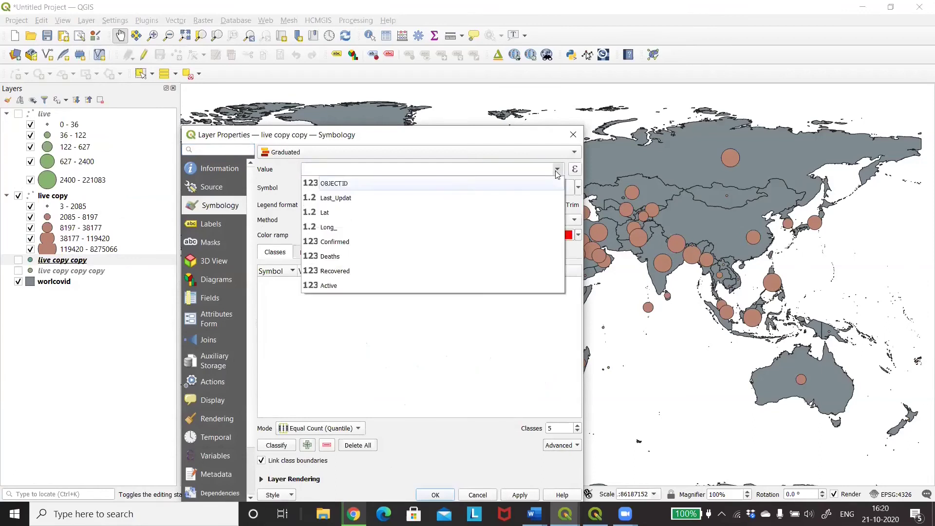
click(339, 273)
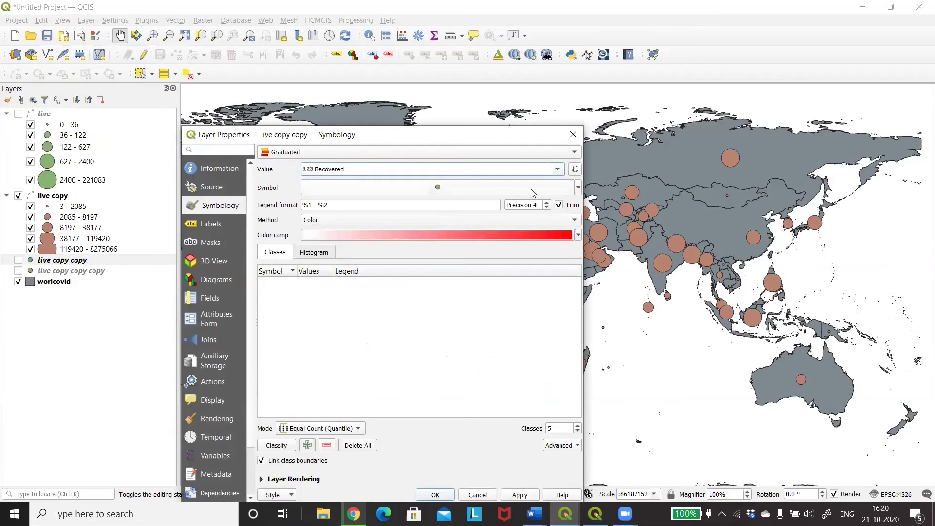
Recolor the live copy copy layer's symbol blue and set its graduated method to Size.
click(576, 188)
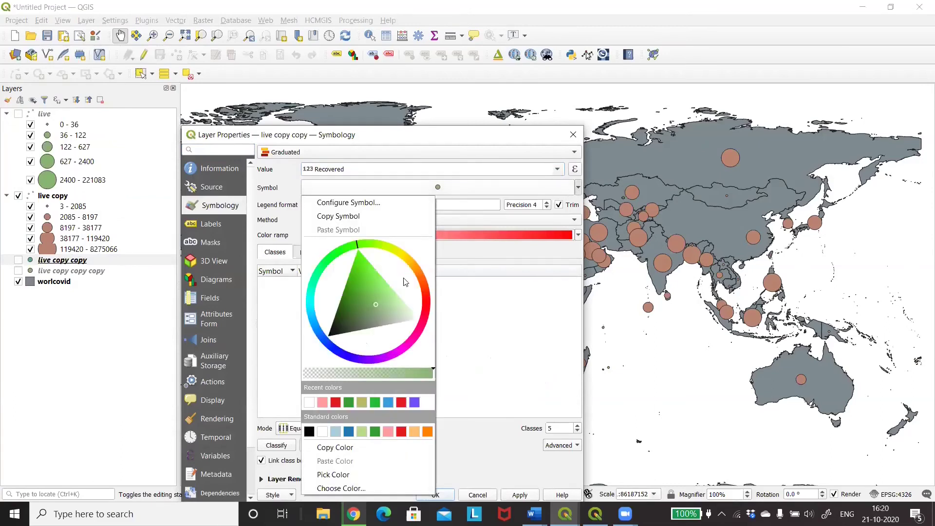
click(331, 343)
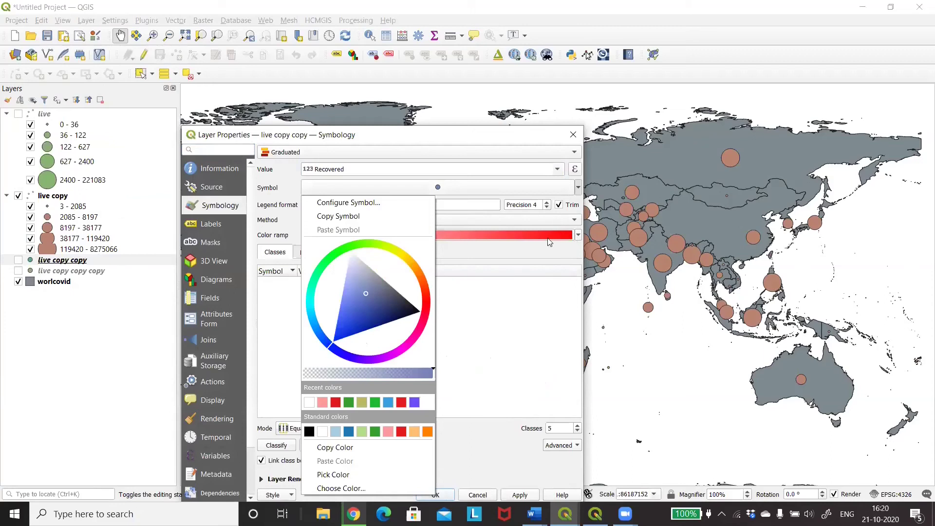
click(576, 223)
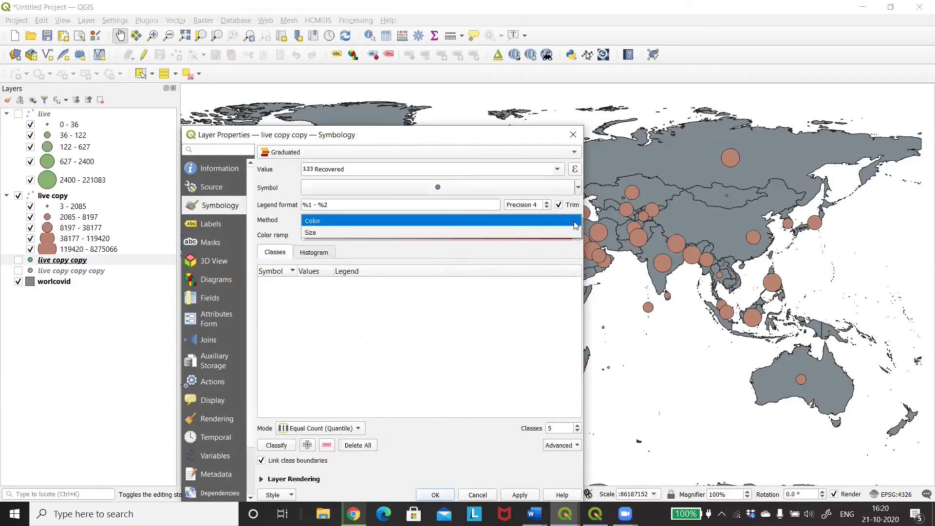
click(438, 233)
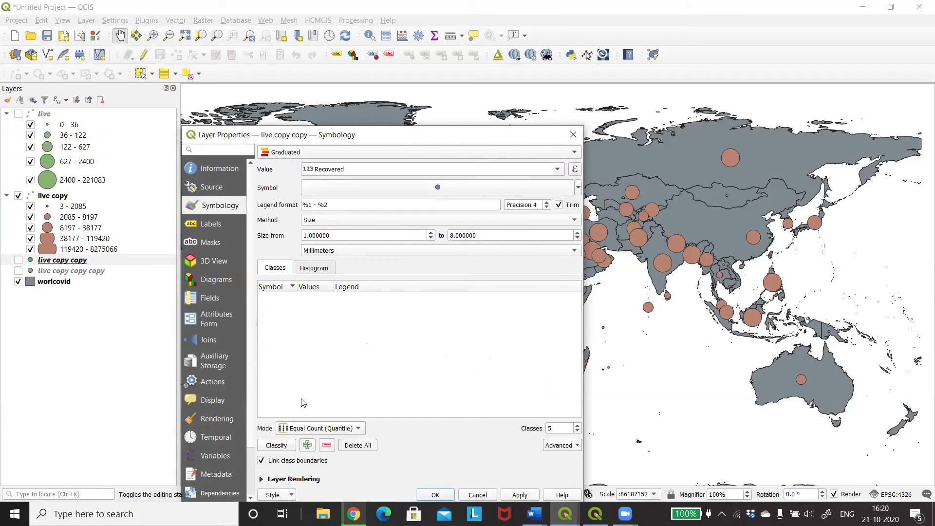
Classify the recovered values, apply the styling and show the live copy copy layer in place of live copy.
click(274, 445)
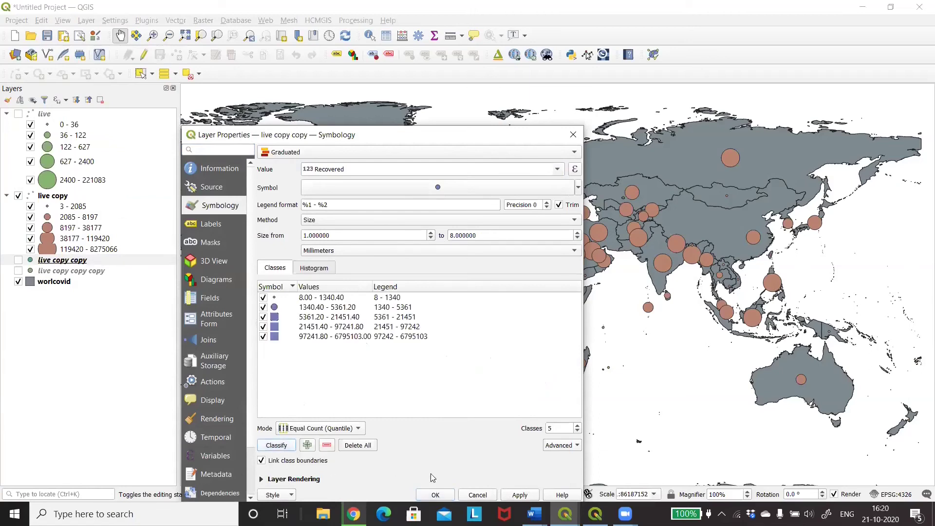
click(517, 494)
click(436, 495)
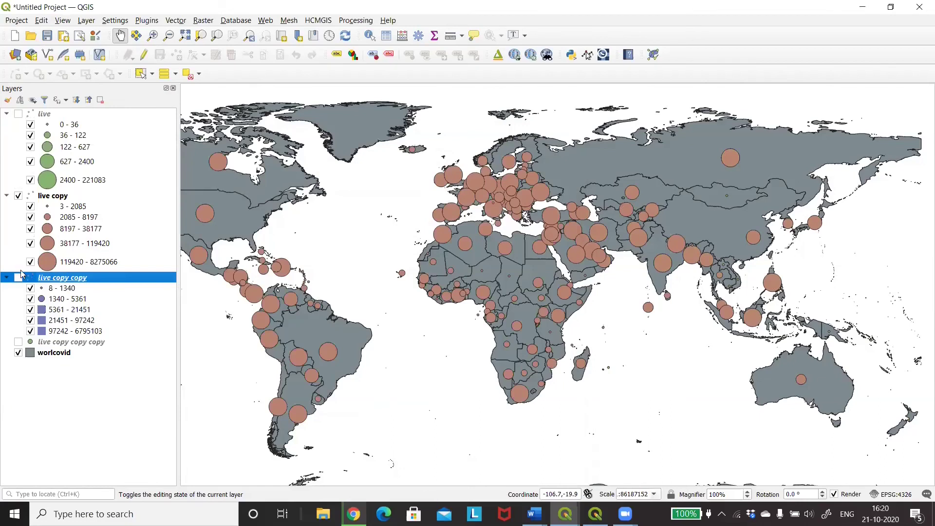
click(18, 277)
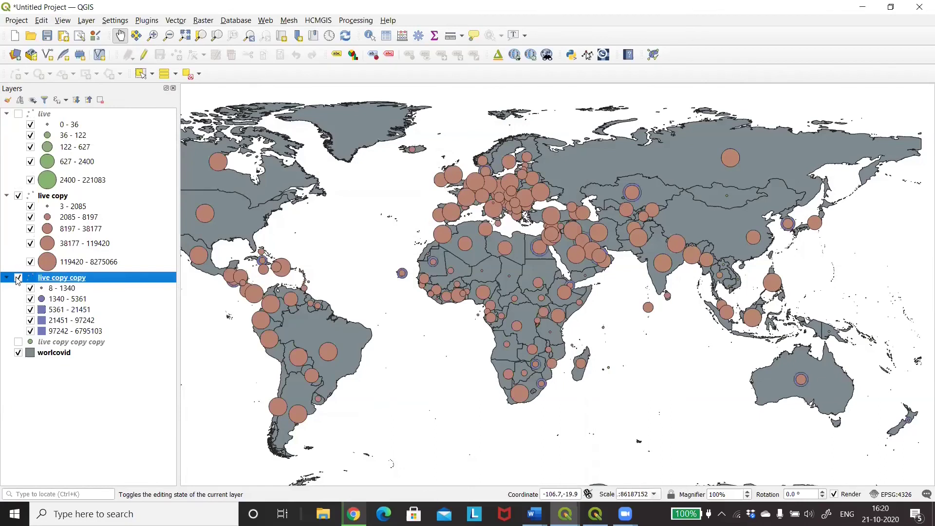
click(18, 196)
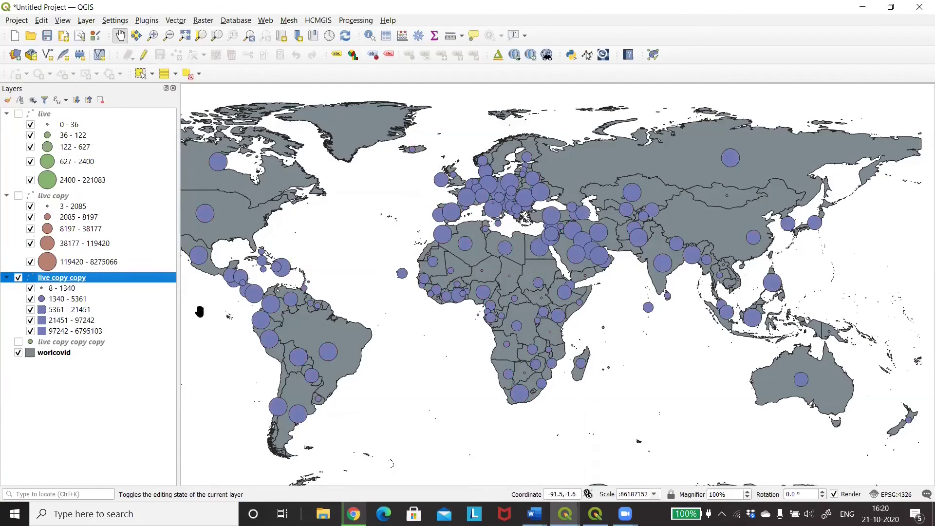
Set the live copy copy copy layer's symbology to Graduated, using Active as the value field.
right_click(92, 343)
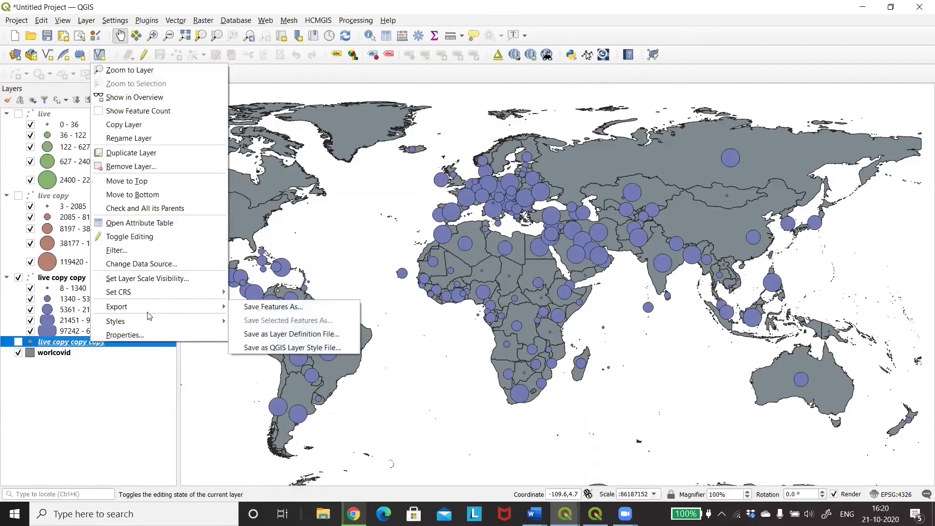
click(210, 340)
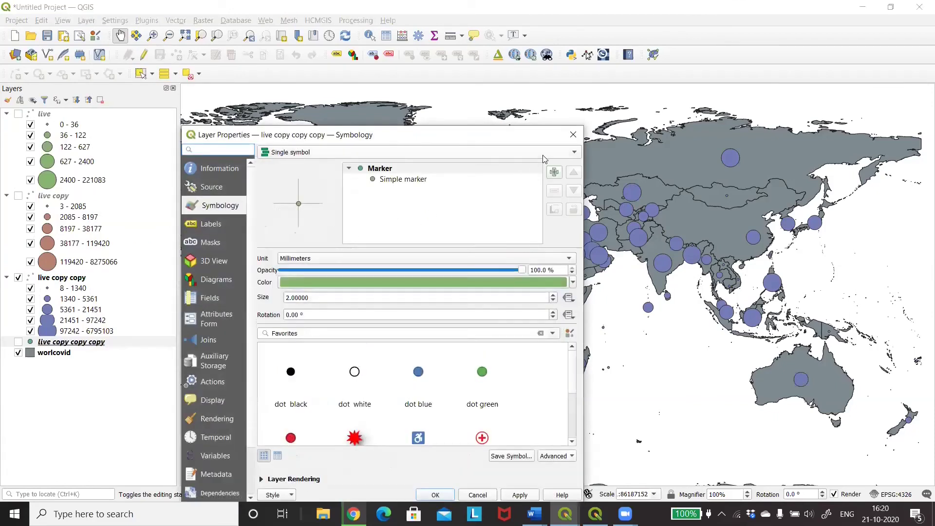
click(380, 152)
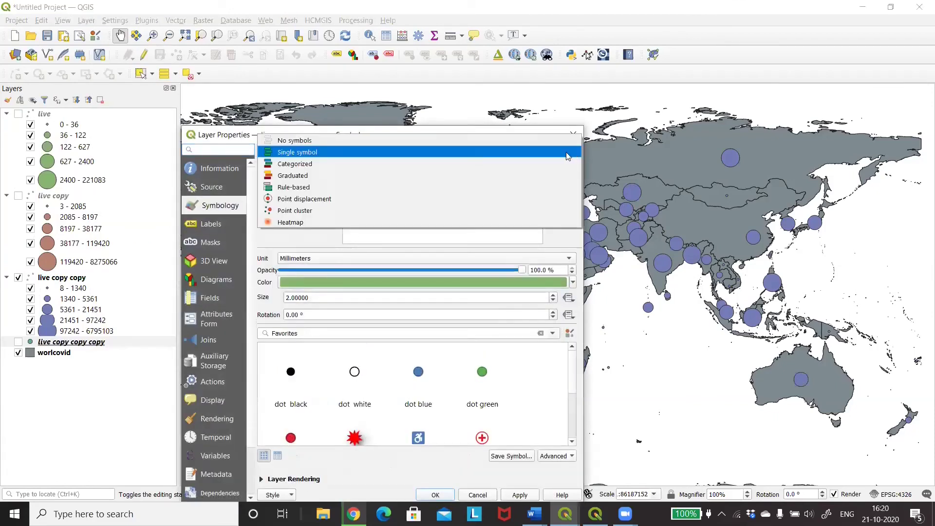
click(332, 175)
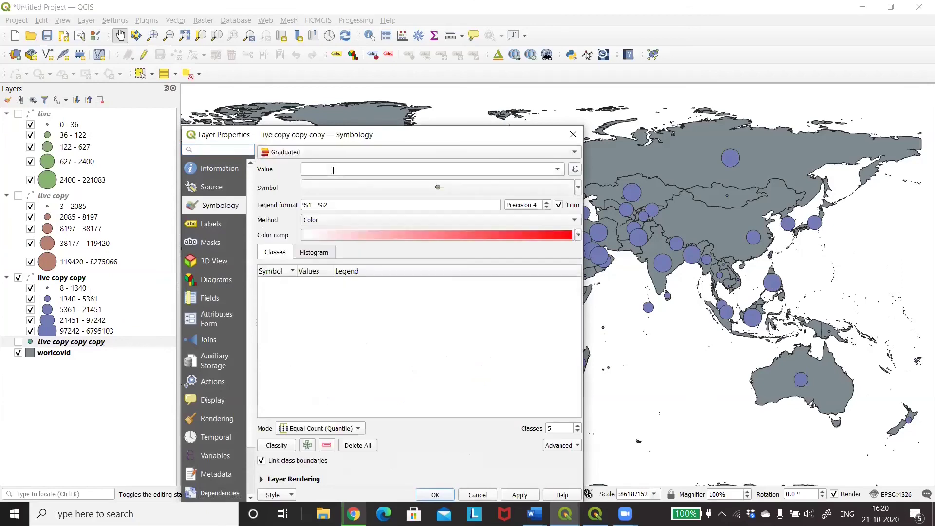
click(556, 170)
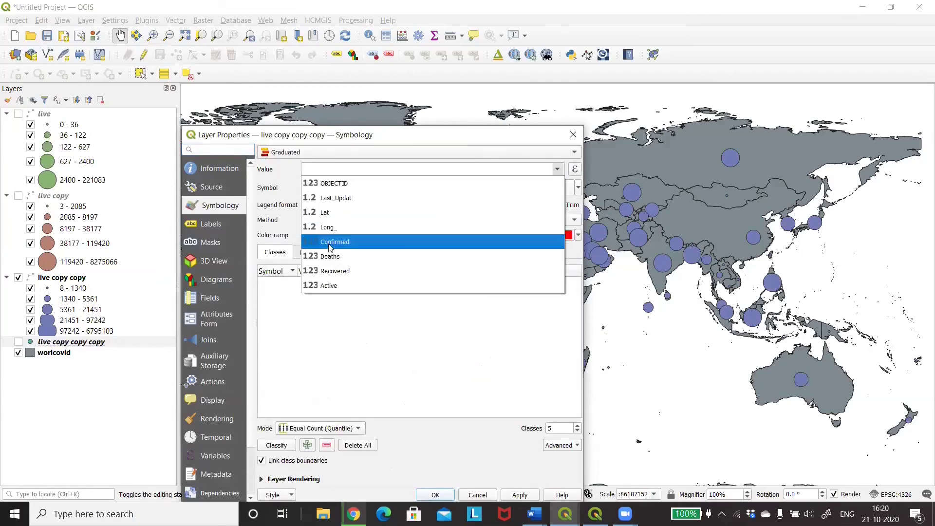
click(333, 287)
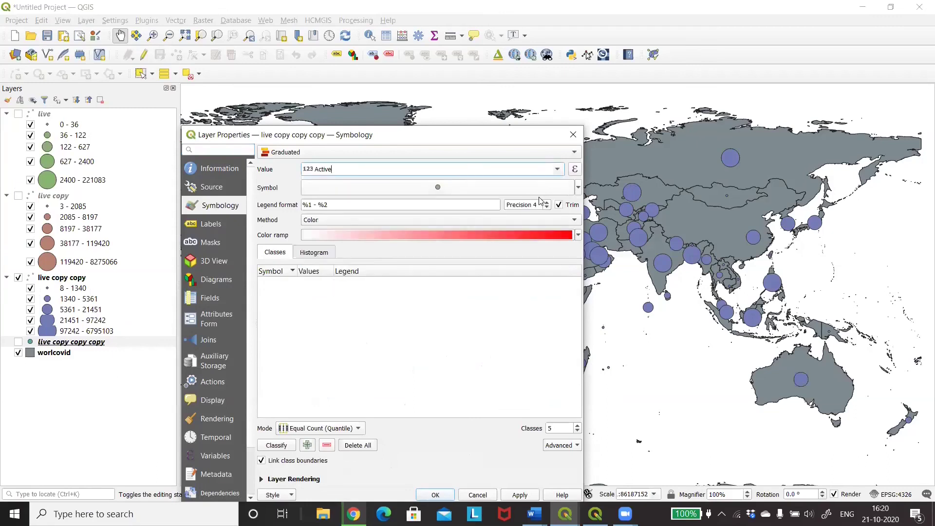
Recolor the live copy copy copy layer's symbol purple and set its graduated method to Size.
click(577, 187)
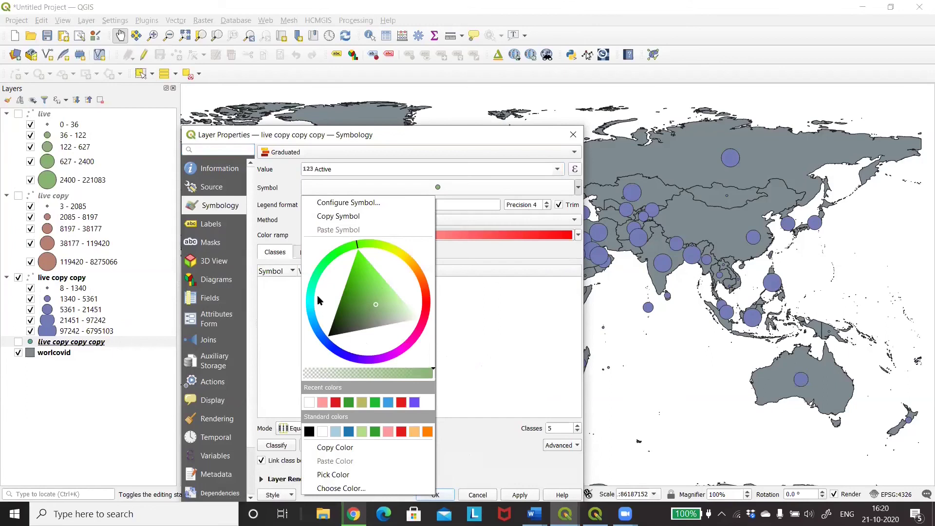
click(397, 353)
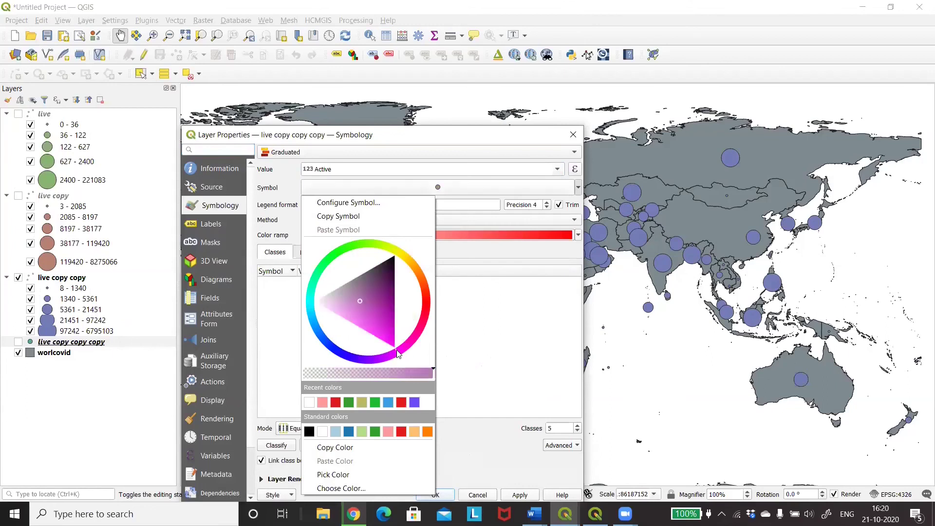
click(506, 366)
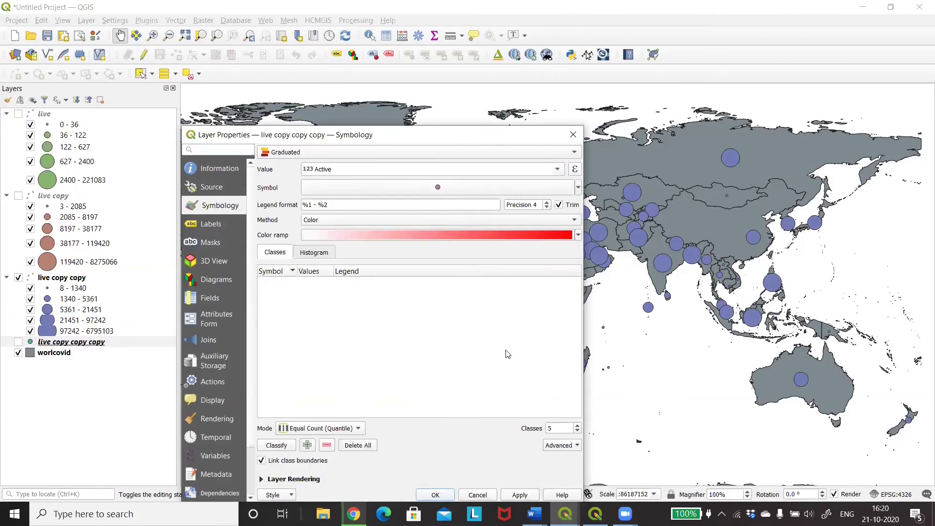
click(574, 220)
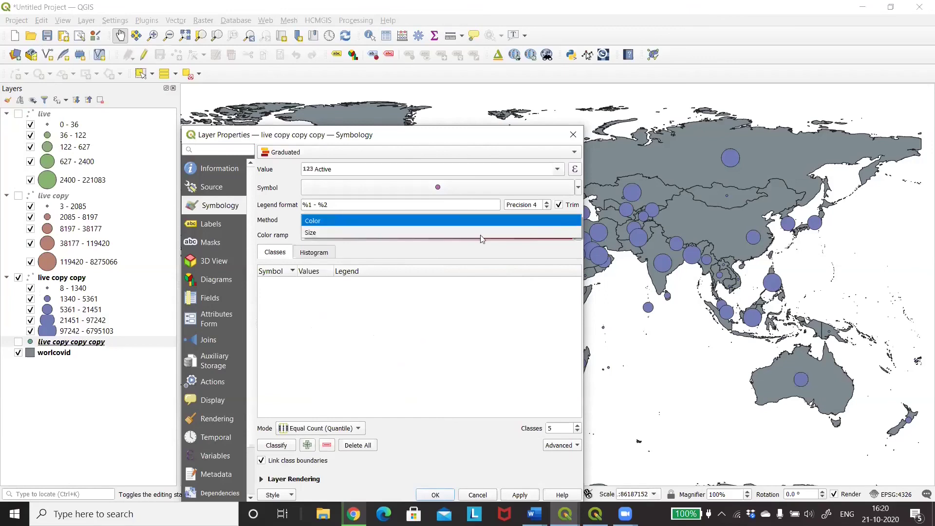
click(420, 234)
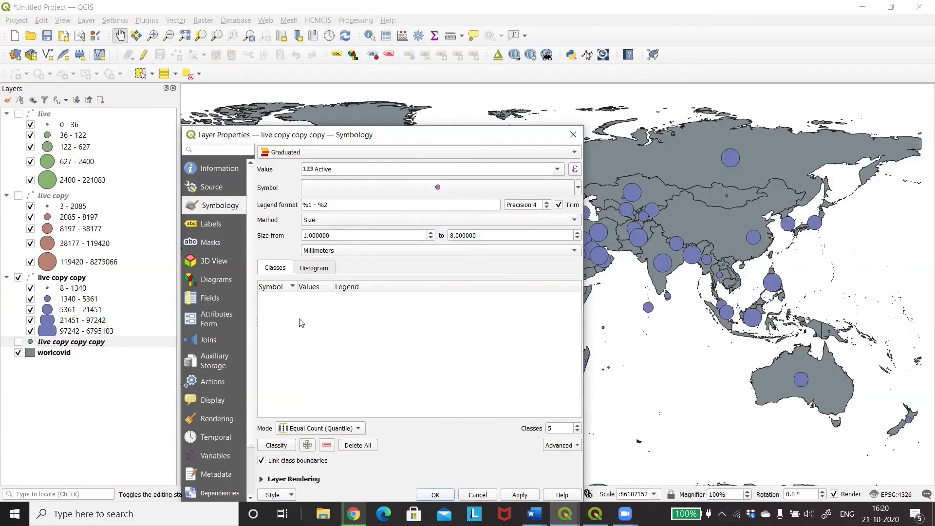
Classify the active values, apply the styling and show the live copy copy copy layer in place of live copy copy.
click(276, 445)
click(520, 495)
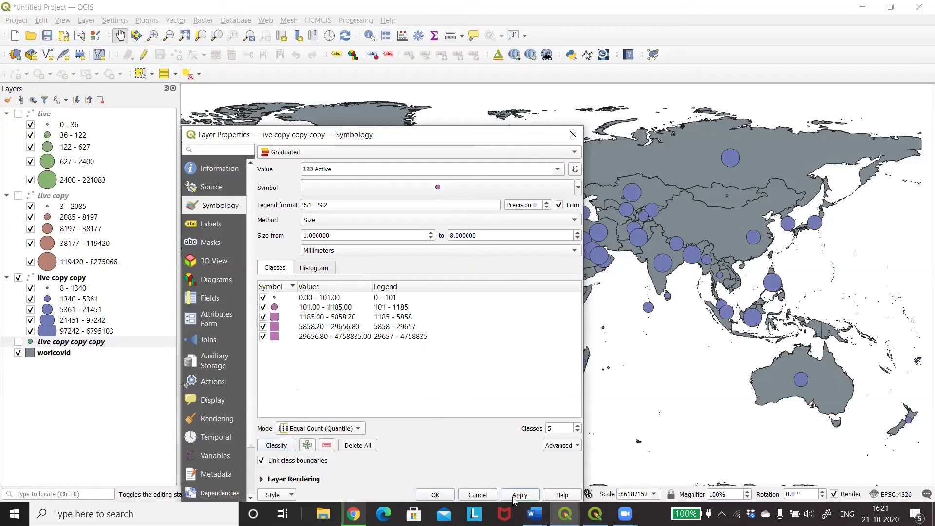
click(435, 495)
click(18, 359)
click(18, 278)
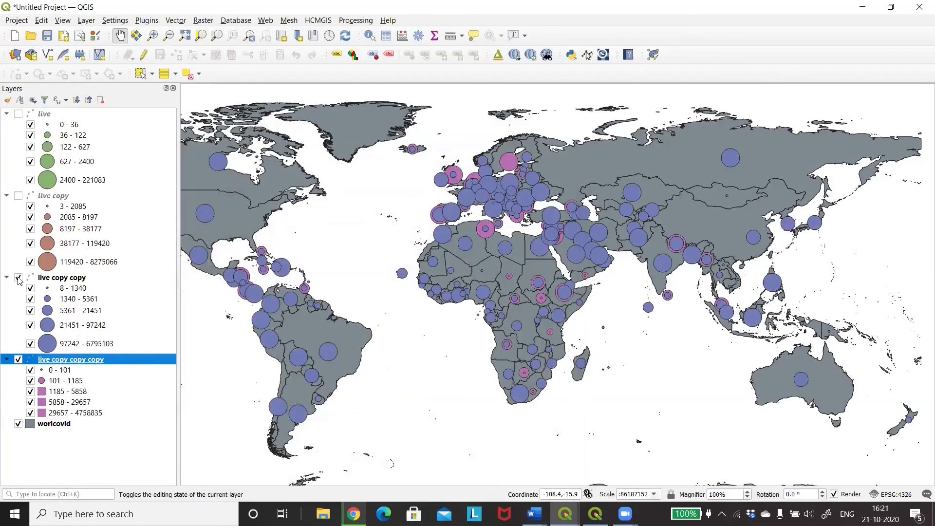